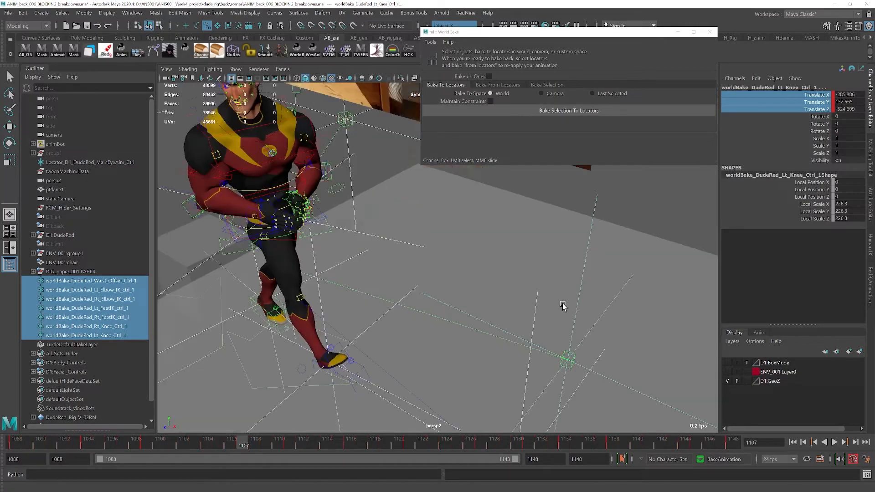
Scrub through the drone animation and select the drone's master control to examine its Translate values in the scene
key(h)
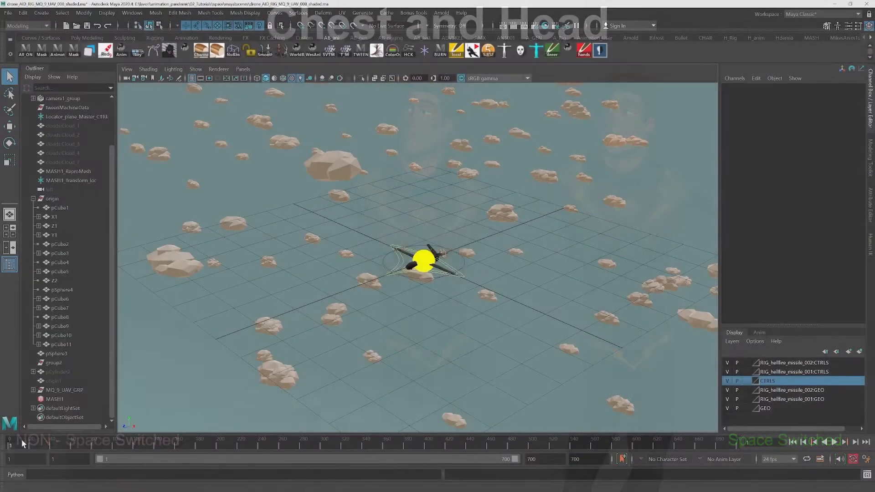
mouse_move(21, 439)
mouse_down()
mouse_move(446, 448)
mouse_move(342, 440)
mouse_move(361, 438)
mouse_up()
alt+middle_drag(383, 342, 434, 323)
drag(338, 438, 424, 438)
click(390, 310)
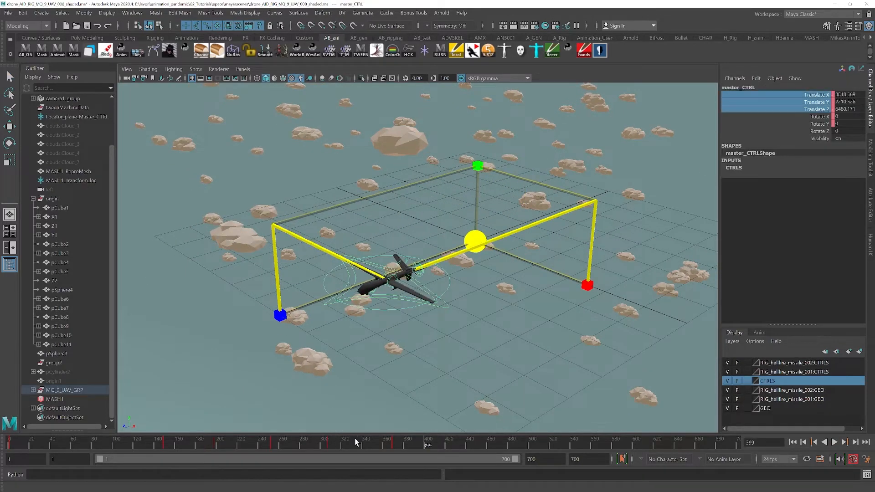
mouse_move(853, 100)
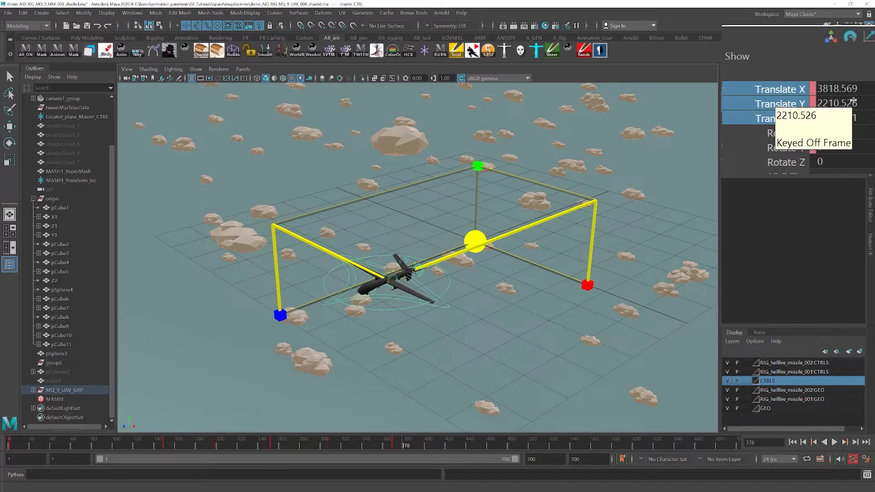
click(58, 199)
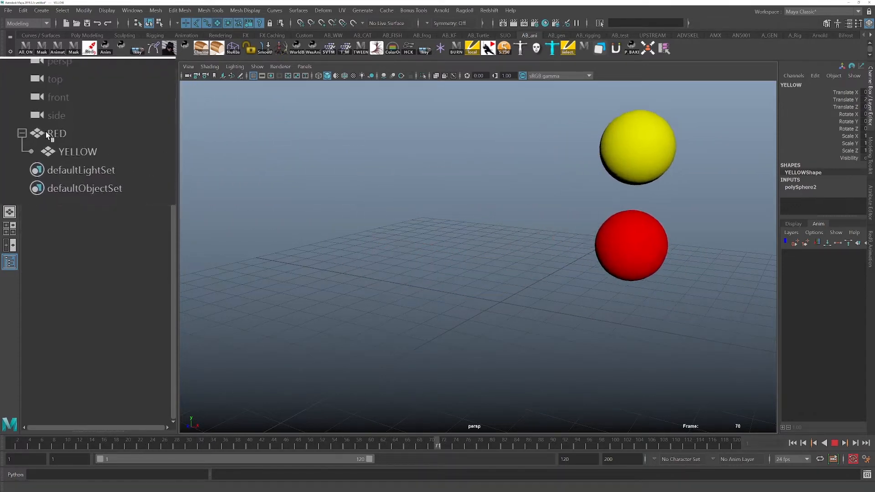
Select the RED parent sphere and its YELLOW child, and scrub the animation to examine how the hierarchy moves
click(46, 132)
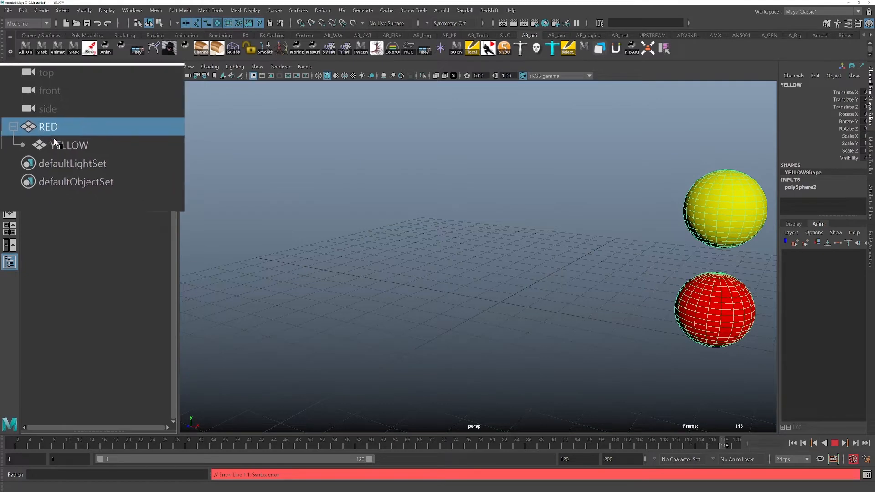
click(55, 141)
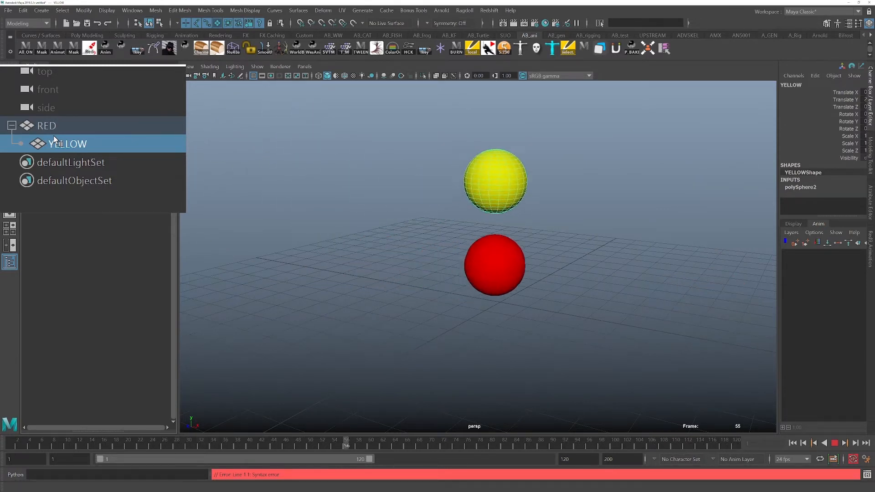
key(Escape)
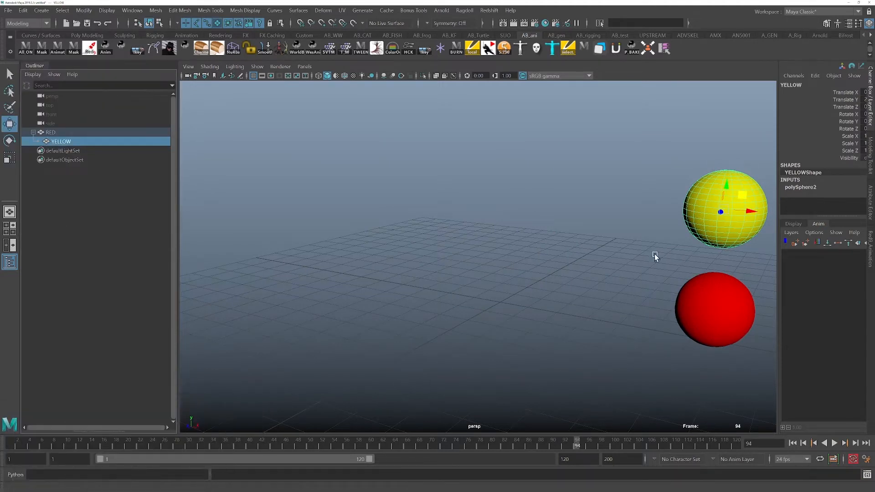
drag(72, 439, 225, 440)
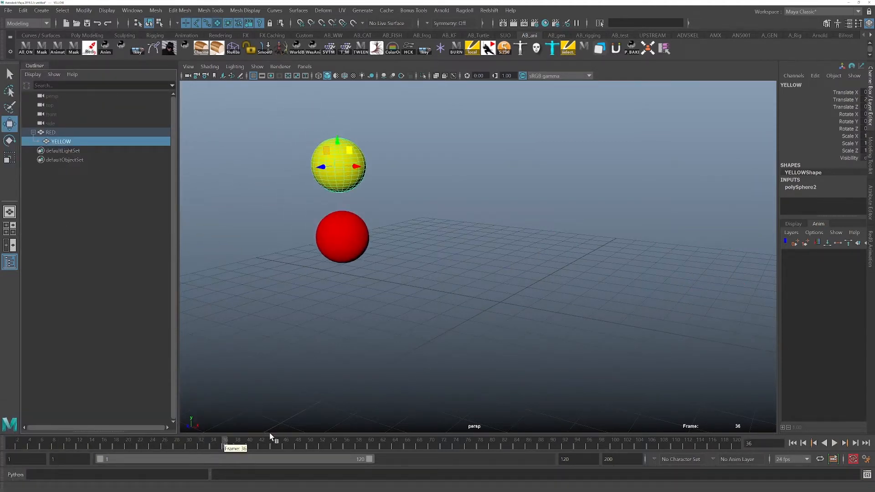
Compare the animation curves of the red and yellow spheres in the Graph Editor
click(374, 49)
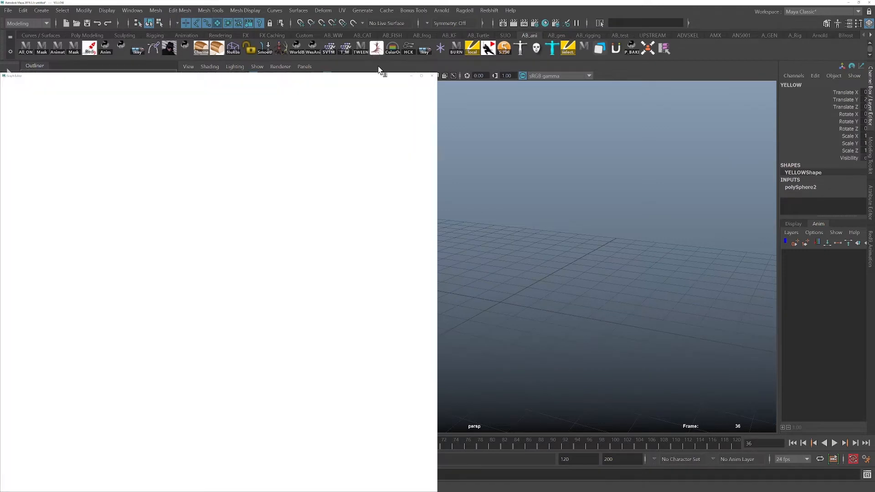
click(353, 229)
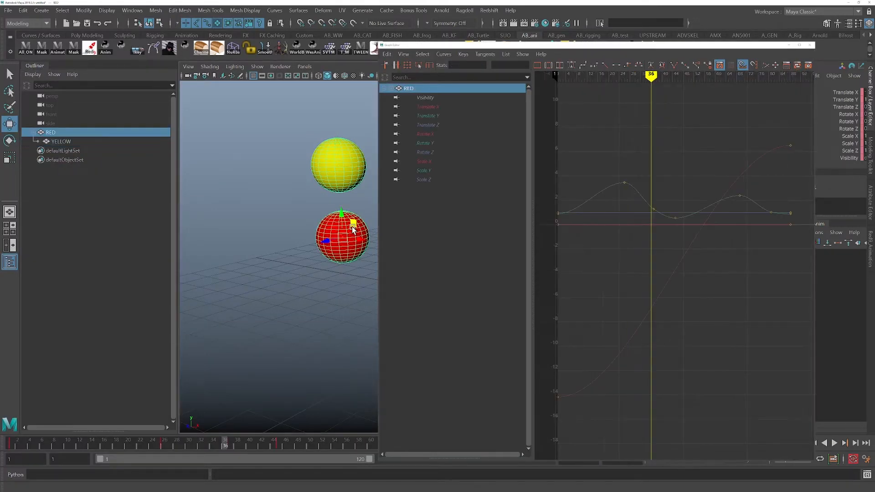
click(339, 169)
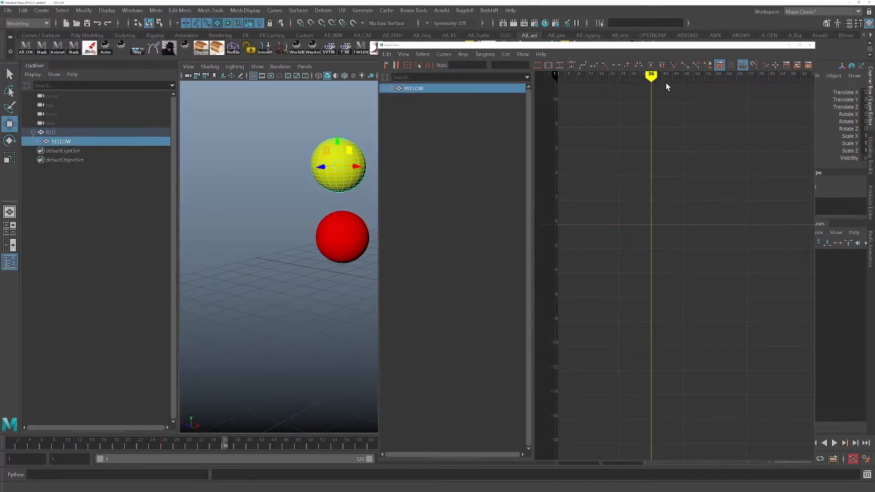
mouse_move(651, 75)
mouse_down()
mouse_move(568, 97)
mouse_move(757, 102)
mouse_move(611, 105)
mouse_up()
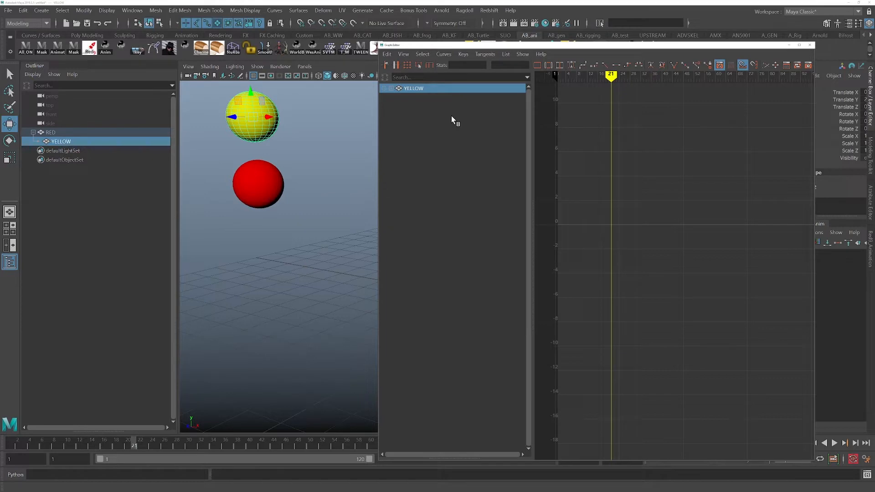
drag(789, 41, 696, 34)
click(247, 169)
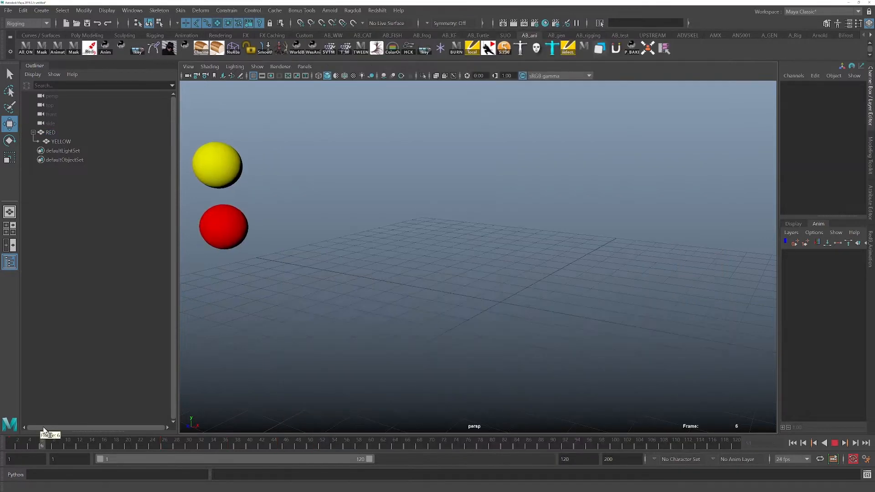
Scrub to frame 59 and create a motion trail for the yellow sphere
drag(42, 433, 365, 433)
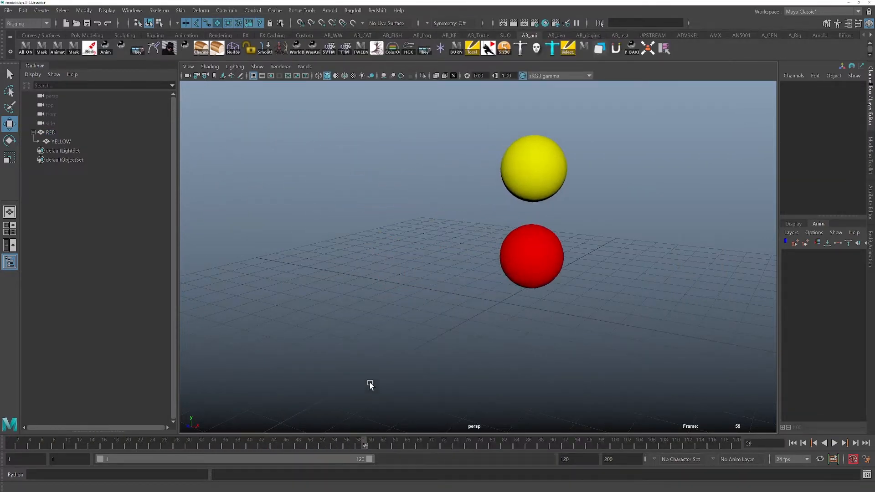
click(551, 183)
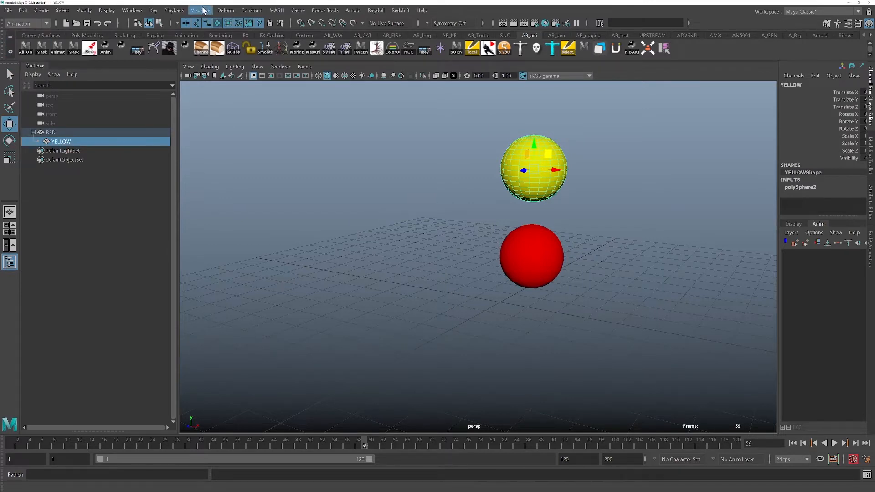
click(203, 10)
click(228, 35)
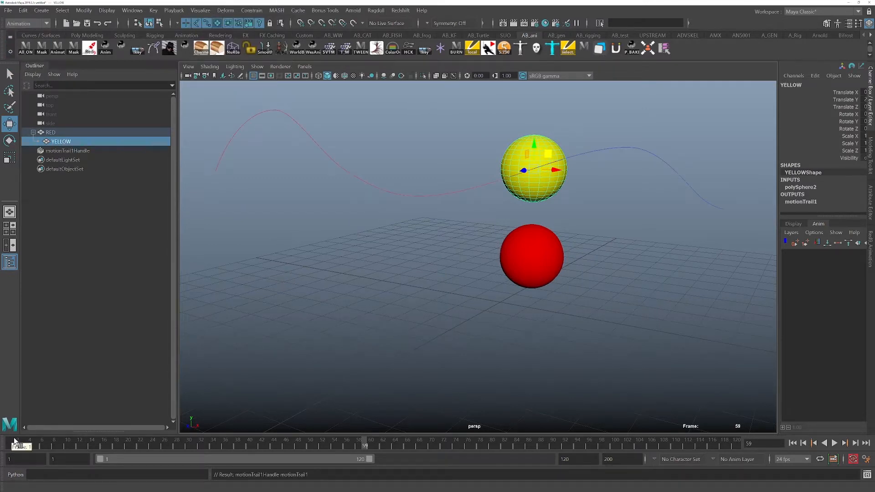
Bake the yellow sphere to a world-space locator from frame 1 with Maintain Constraints enabled
drag(15, 439, 0, 375)
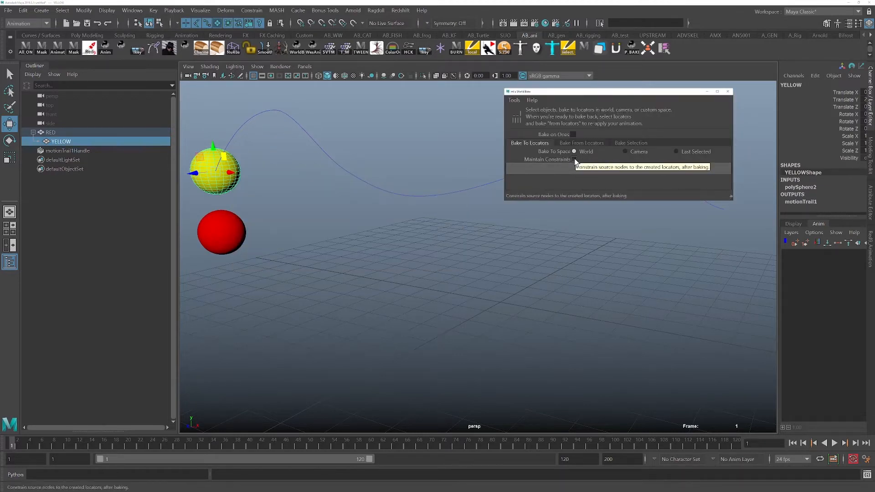
click(575, 160)
click(576, 169)
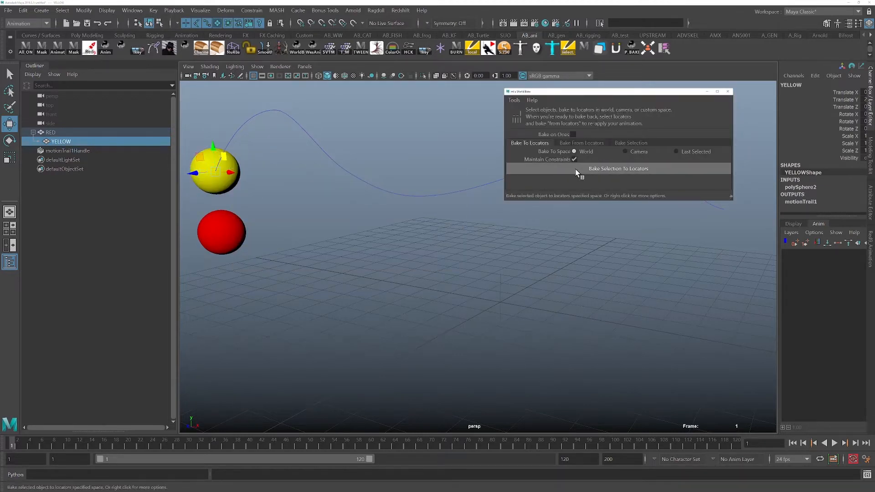
click(728, 91)
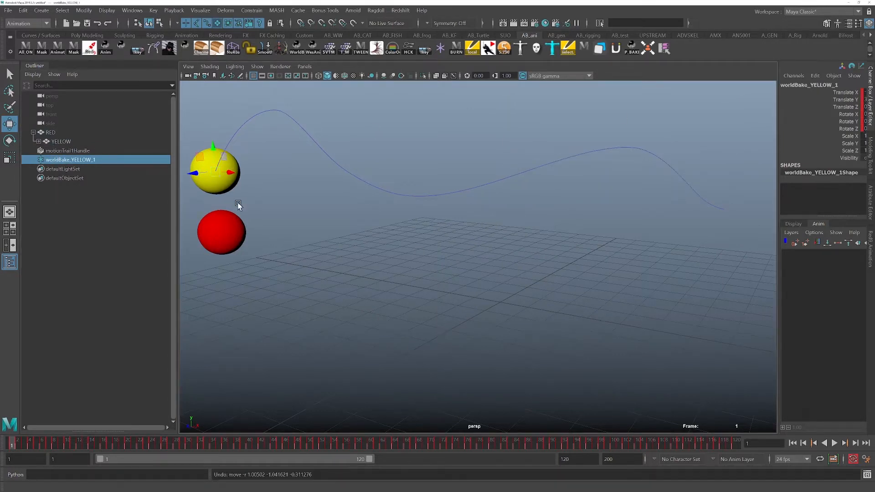
Try moving the yellow sphere's baked locator off its path at frames 1 and 53, undoing each move
drag(215, 171, 229, 204)
key(ctrl+z)
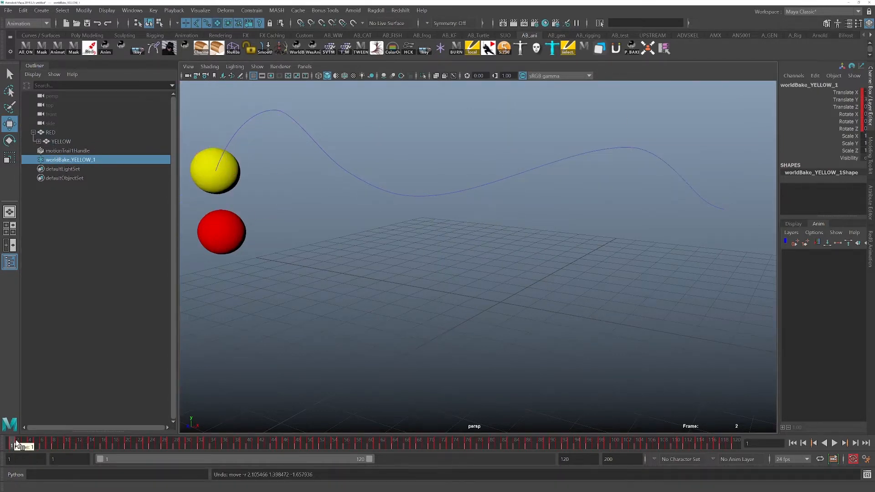
drag(16, 444, 328, 445)
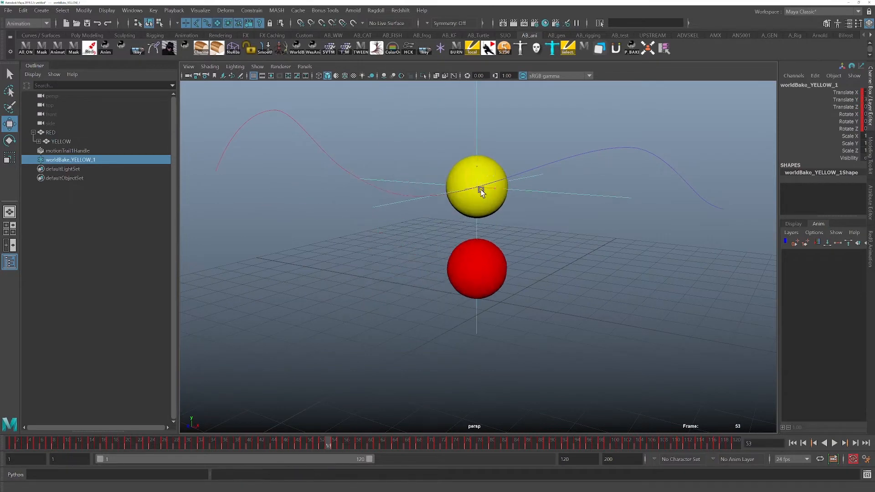
drag(481, 191, 514, 272)
key(ctrl+z)
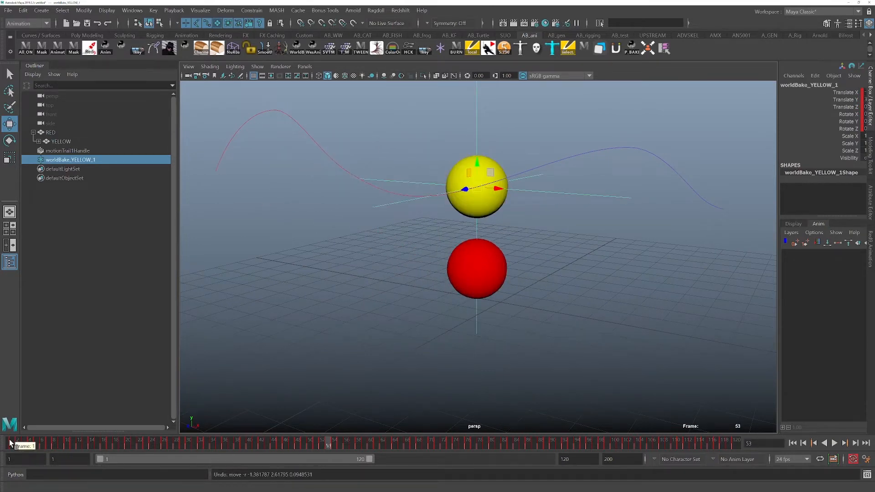
Scrub the whole timeline to check the yellow sphere's baked locator motion against its motion trail
drag(10, 442, 631, 454)
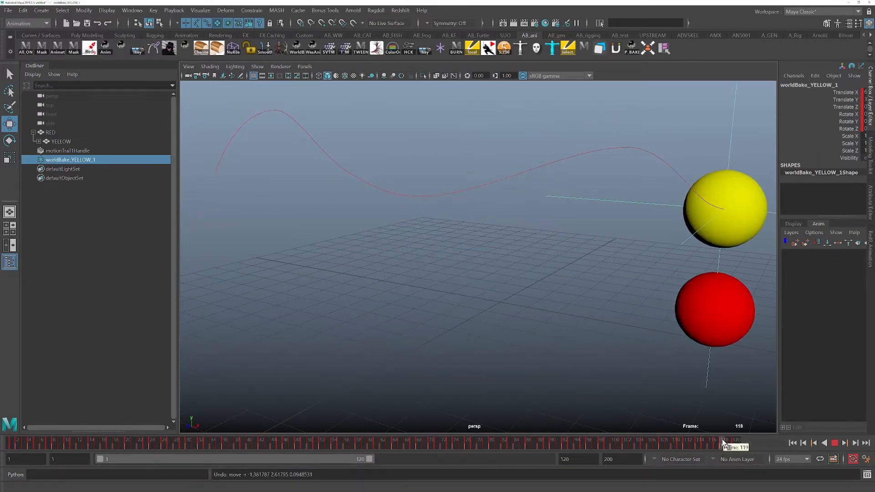
drag(723, 442, 14, 456)
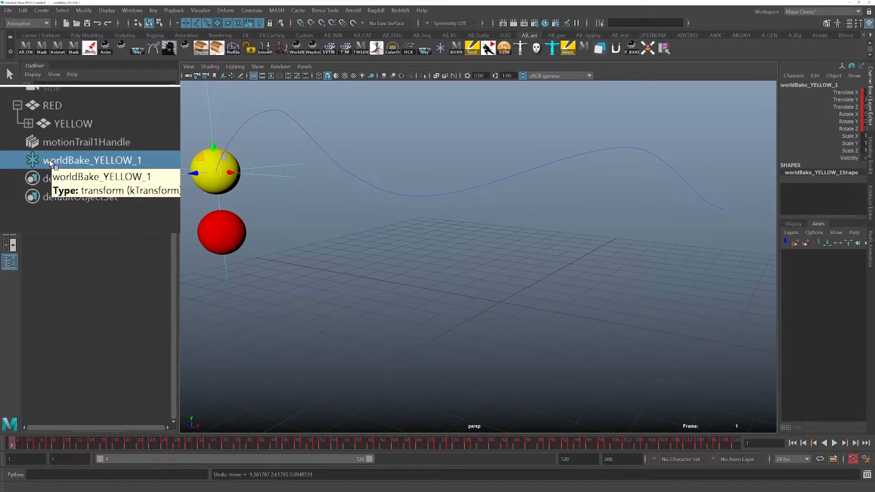
drag(23, 440, 182, 442)
Offset all of the baked locator's keys later in time in the Graph Editor and play back the animation
click(377, 47)
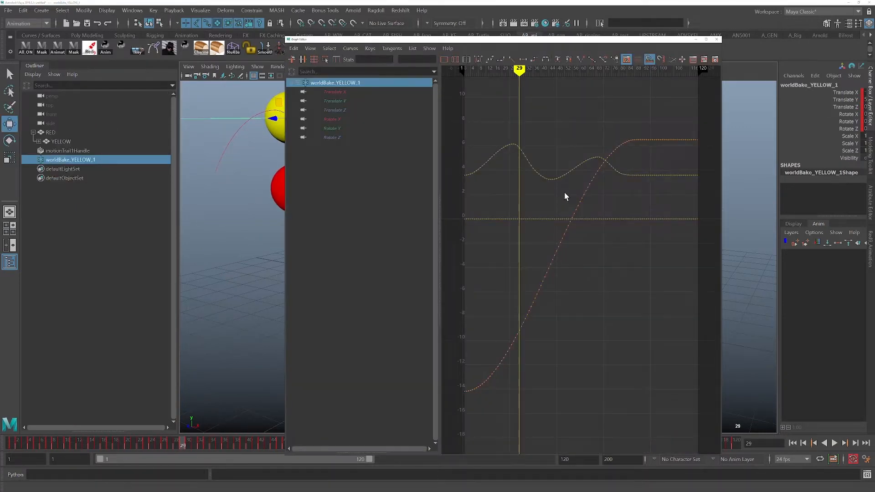
drag(448, 88, 719, 404)
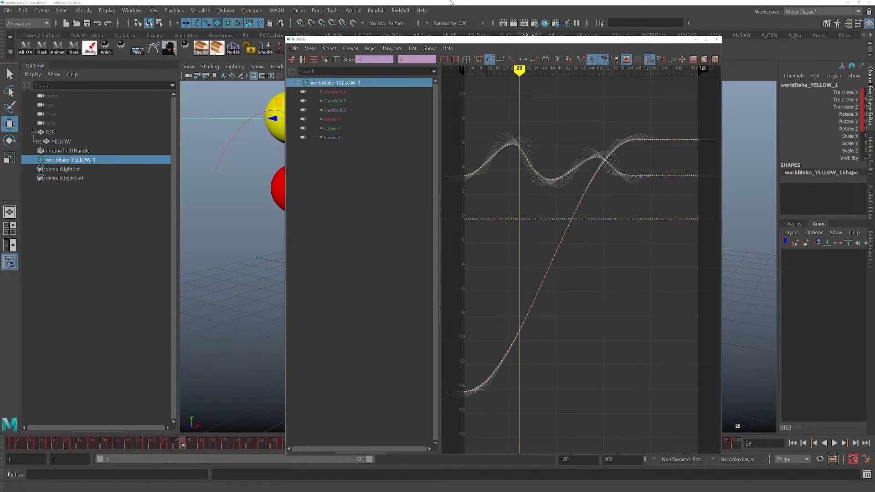
key(Return)
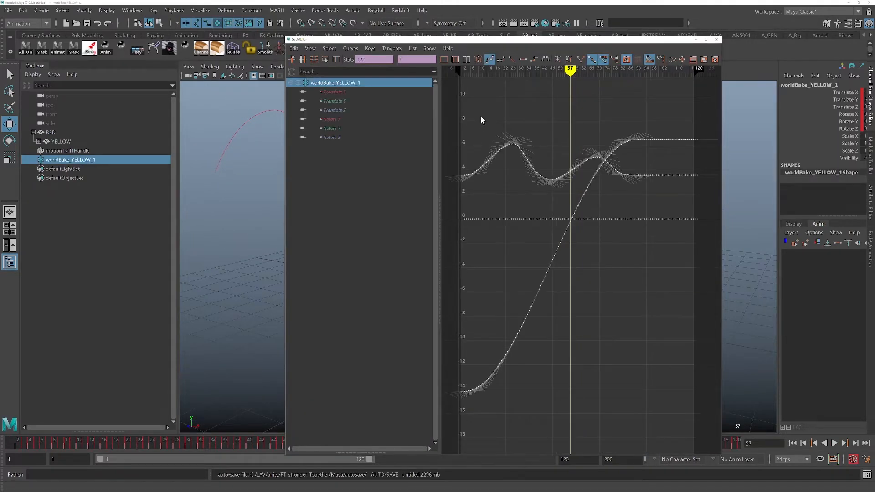
click(480, 115)
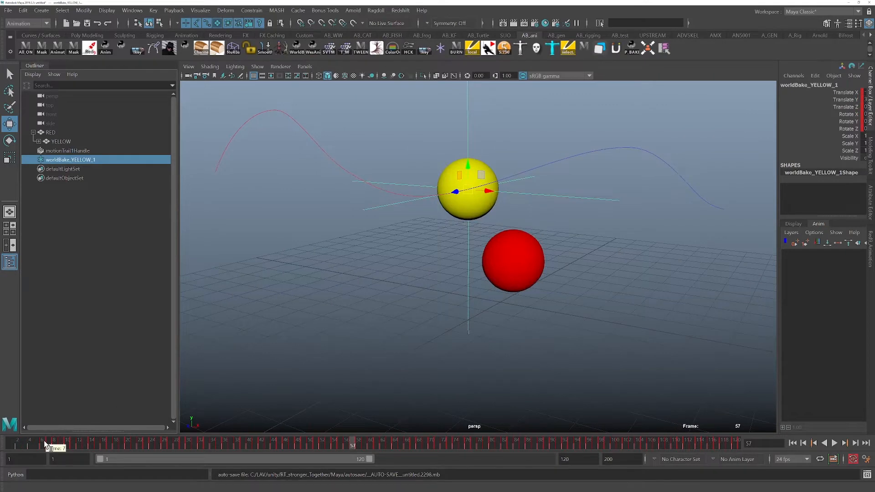
click(45, 445)
key(alt+v)
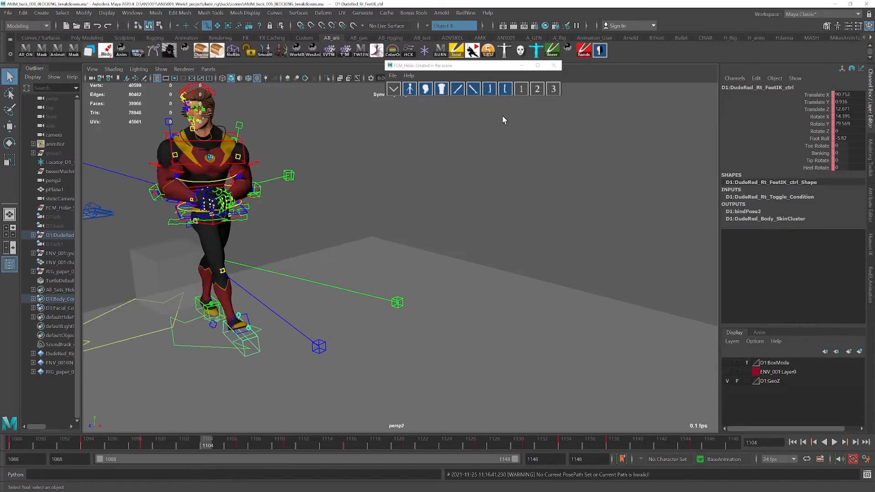
Open the Red9 AnimationToolkit and stabilize the left foot IK control backward over frames 1099 to 1112
click(465, 13)
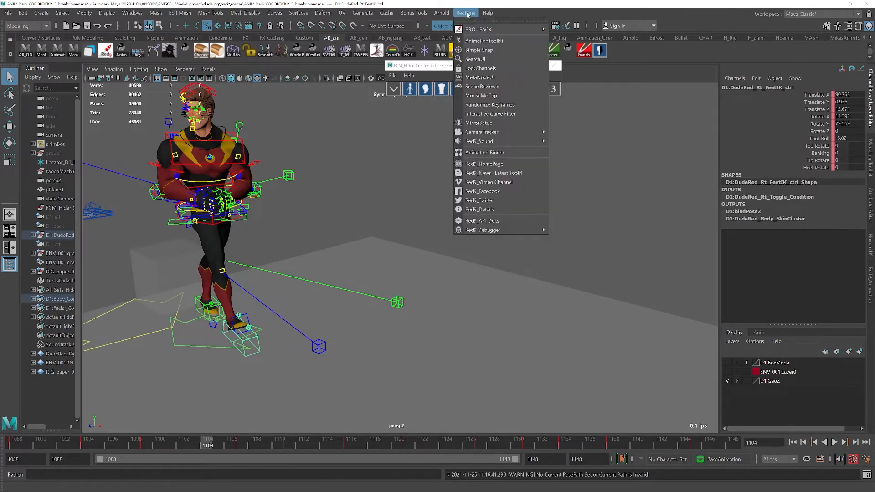
click(482, 41)
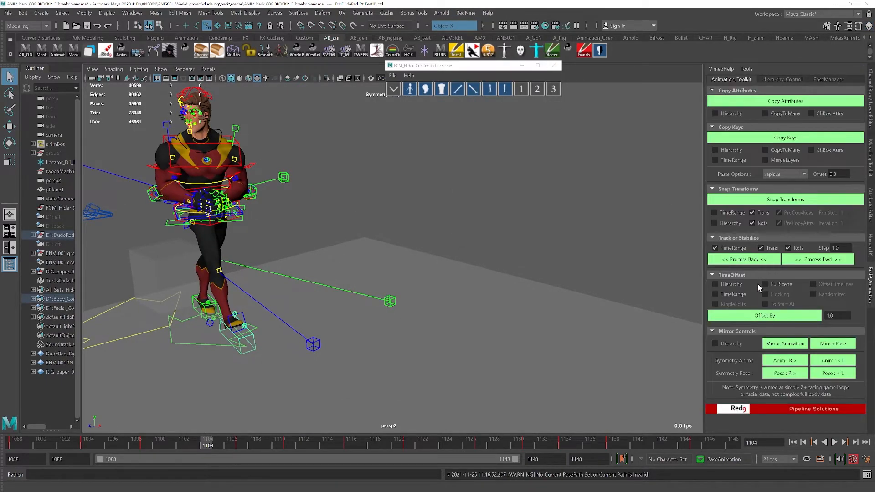
click(750, 259)
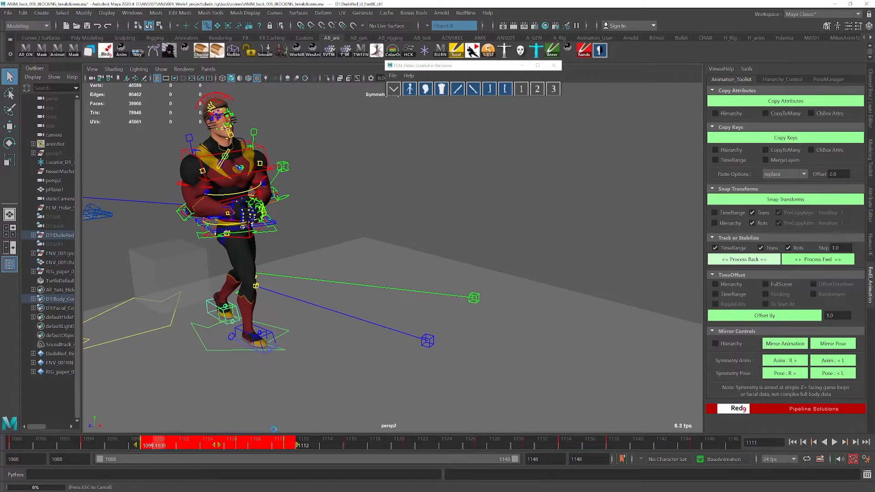
drag(155, 442, 175, 445)
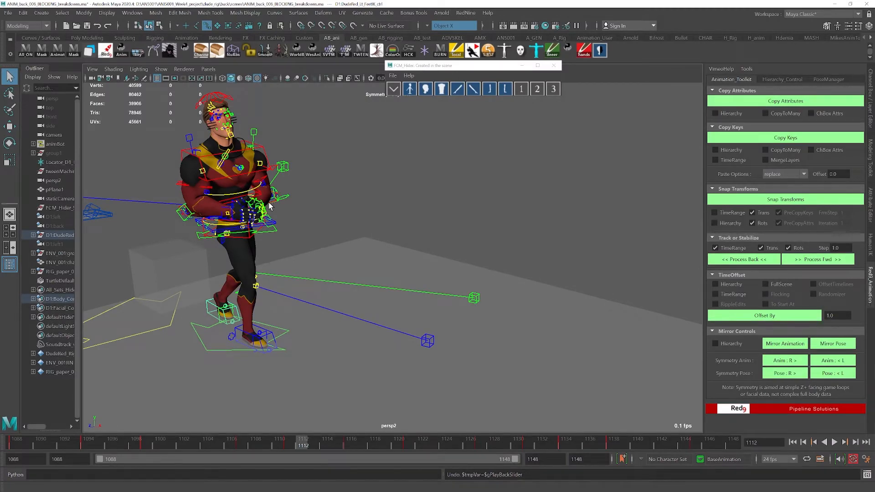
Scrub to frame 1121 and try moving the character's waist offset control, undoing the move
click(40, 447)
drag(40, 448, 410, 451)
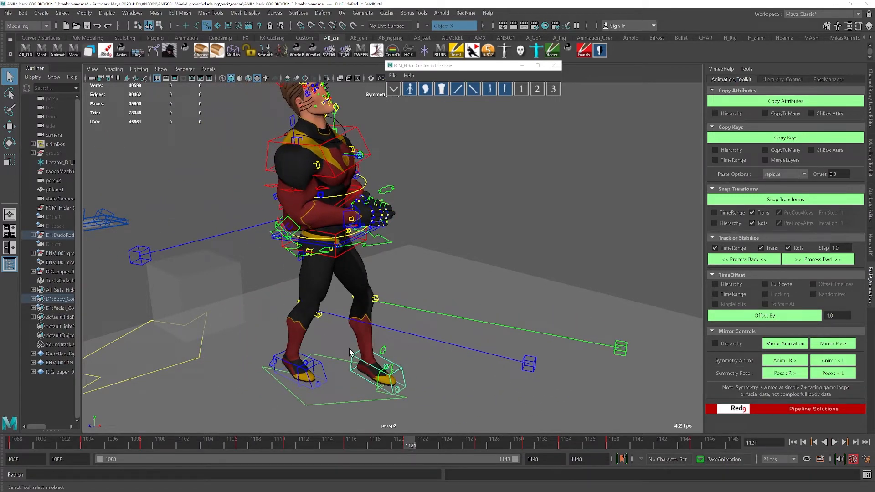
click(378, 242)
key(w)
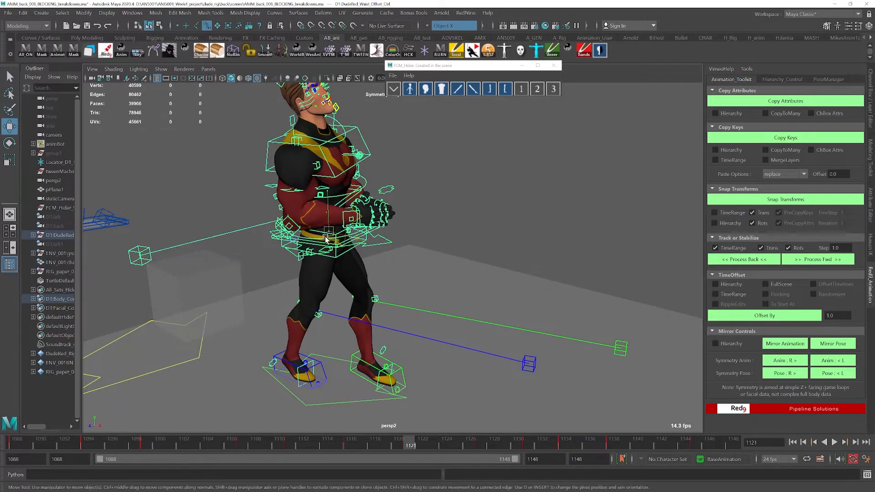
drag(360, 235, 359, 274)
key(ctrl+z)
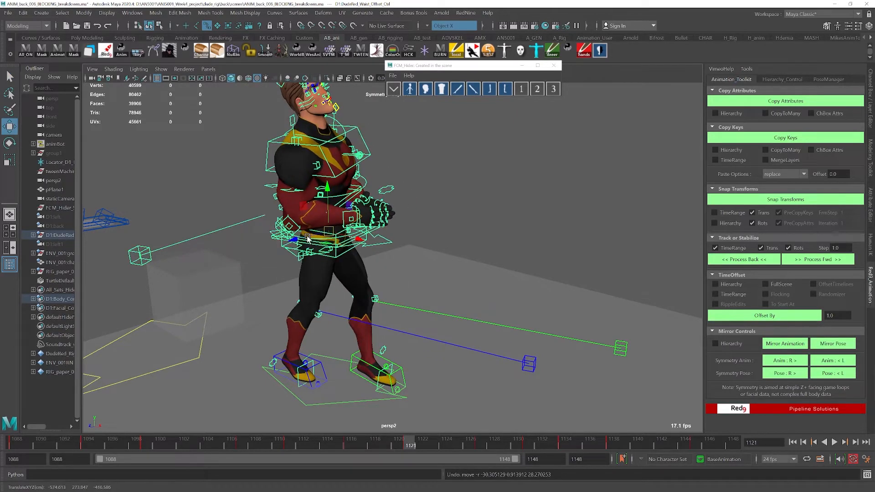
Examine the waist offset control's Translate X curve in the Graph Editor between the keys at frames 1121 and 1127 against the character's motion
click(375, 49)
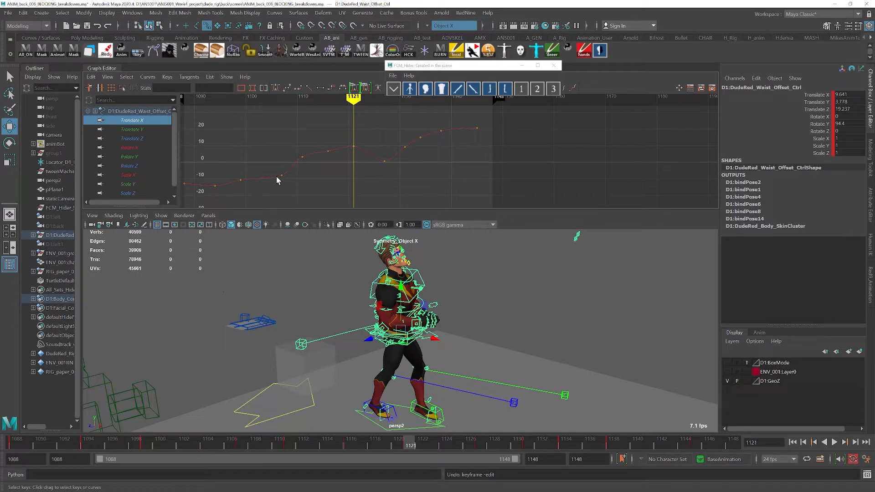
drag(409, 445, 471, 448)
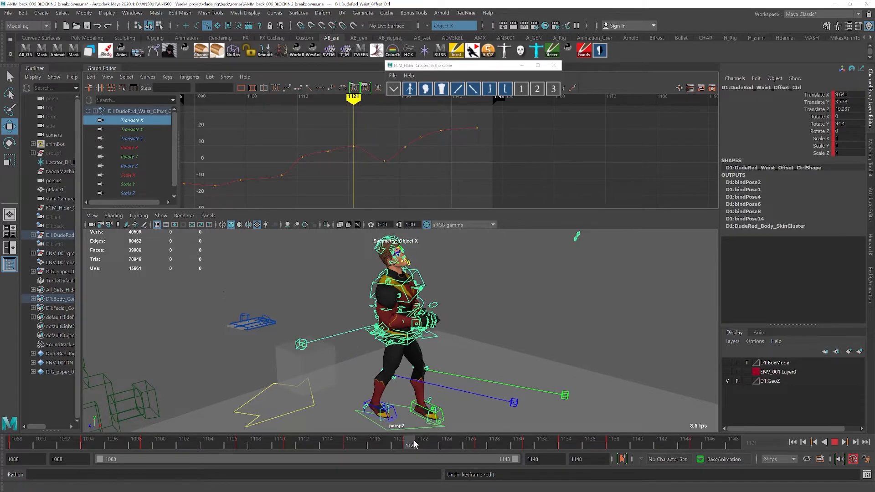
drag(335, 123, 392, 179)
key(f)
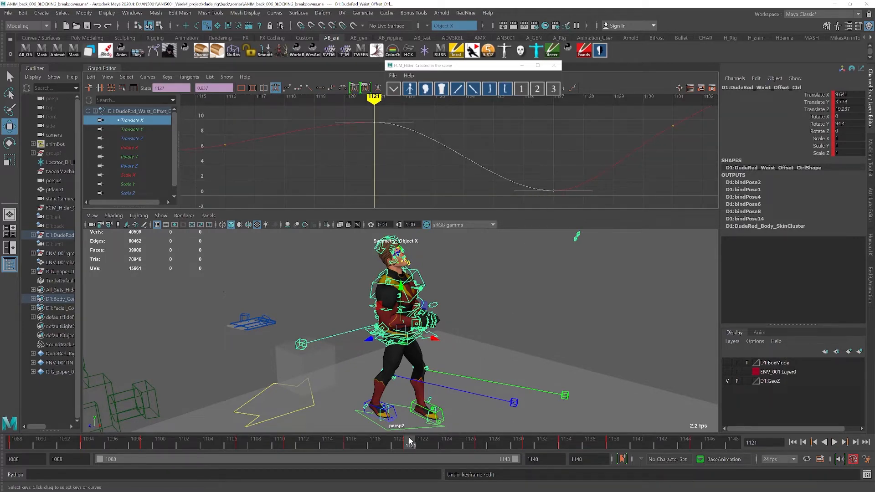
drag(412, 445, 483, 445)
Try lowering the waist offset control's Translate X key at frame 1127, undoing the change and reframing the whole curve
drag(575, 218, 588, 220)
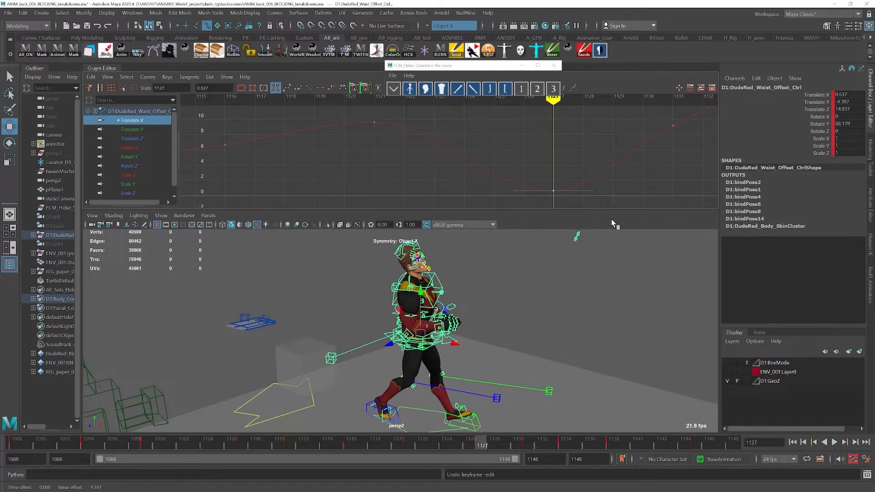
shift+middle_drag(545, 147, 549, 165)
key(ctrl+z)
key(a)
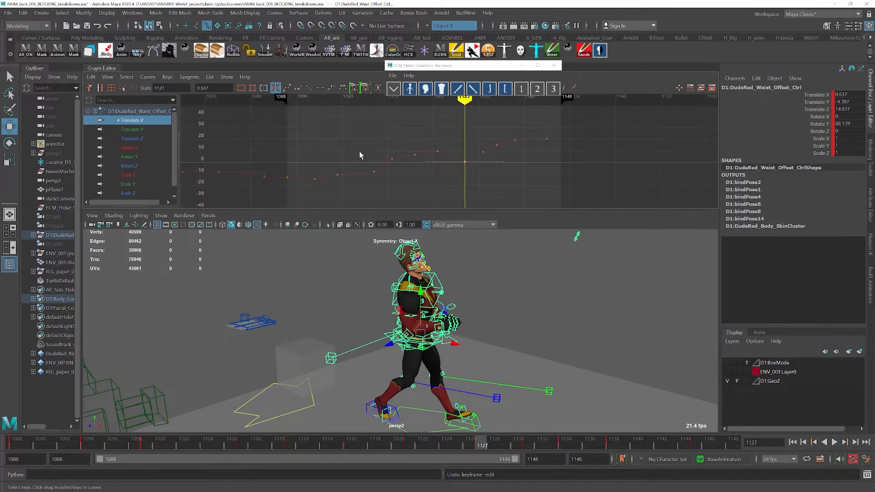
Select the waist offset control's Translate X keys from frame 1094 to 1145 and scrub around frames 1118 to 1121 to examine the motion
click(233, 192)
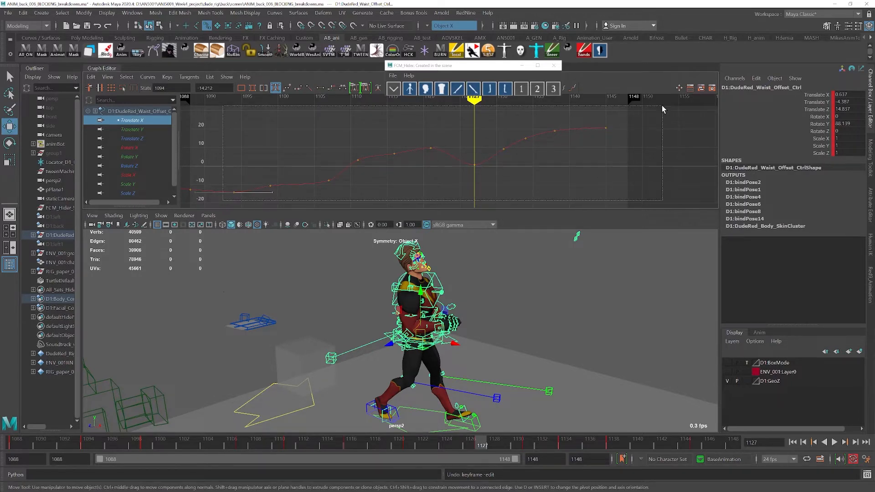
drag(662, 105, 662, 106)
click(410, 445)
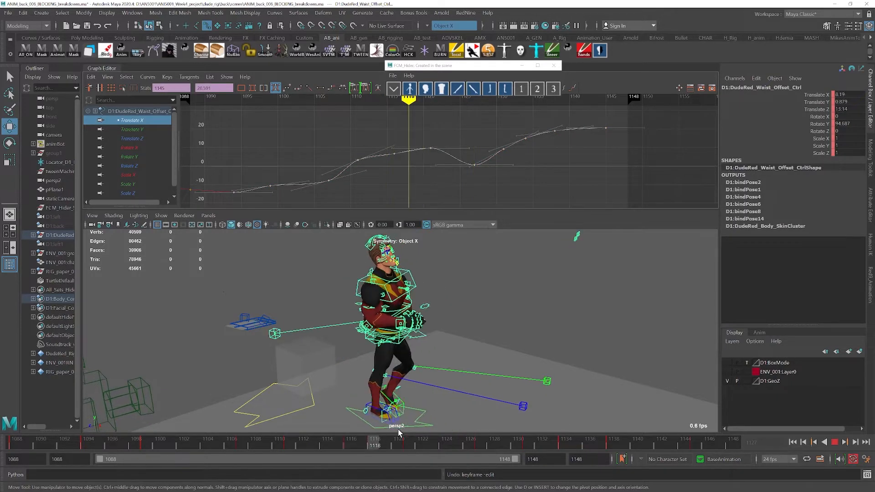
Select the character's master control and examine its Translate Z curve across the shot, framed on the keys up to frame 1145
click(401, 407)
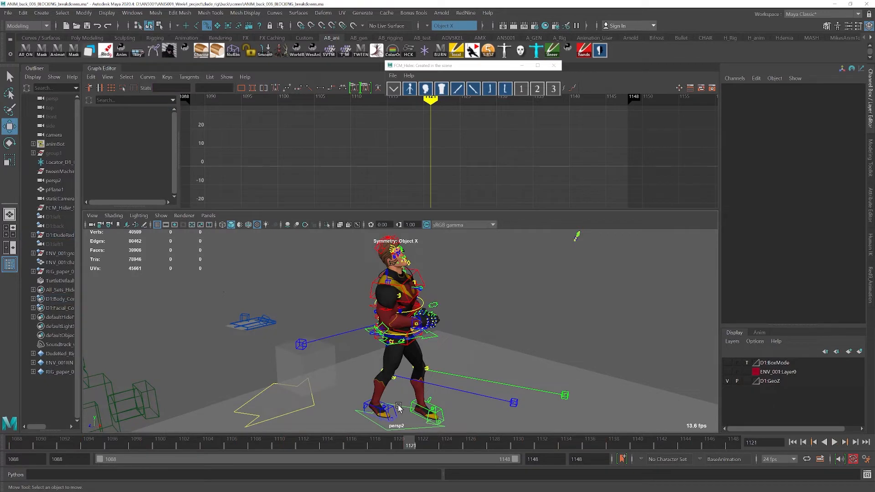
click(400, 405)
click(162, 146)
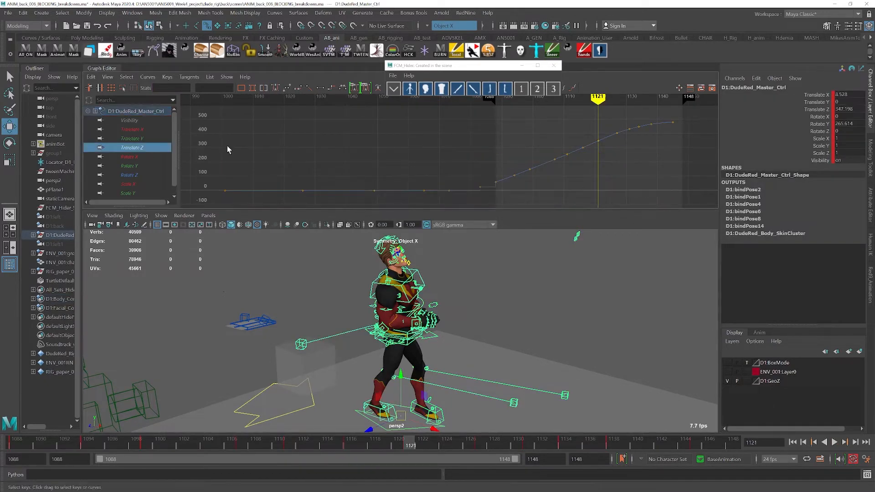
drag(515, 184, 698, 72)
key(f)
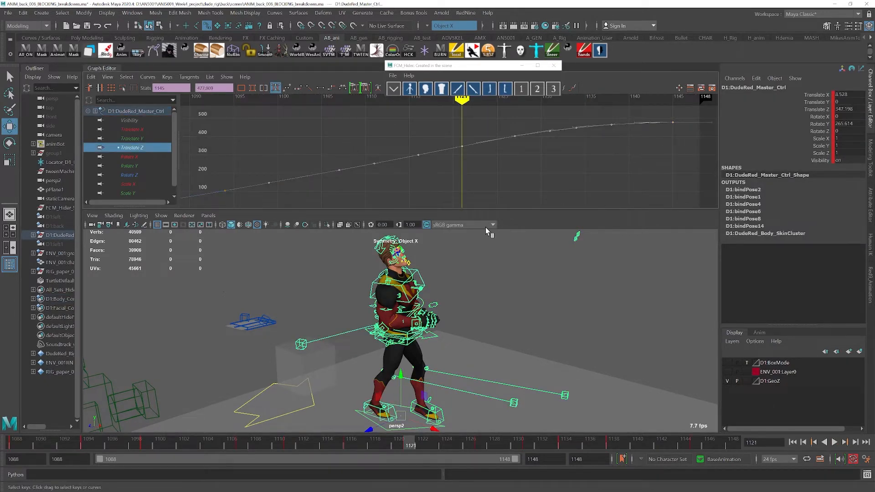
Reselect the waist offset control and isolate its Translate X curve for comparison with the master control's curve
click(439, 335)
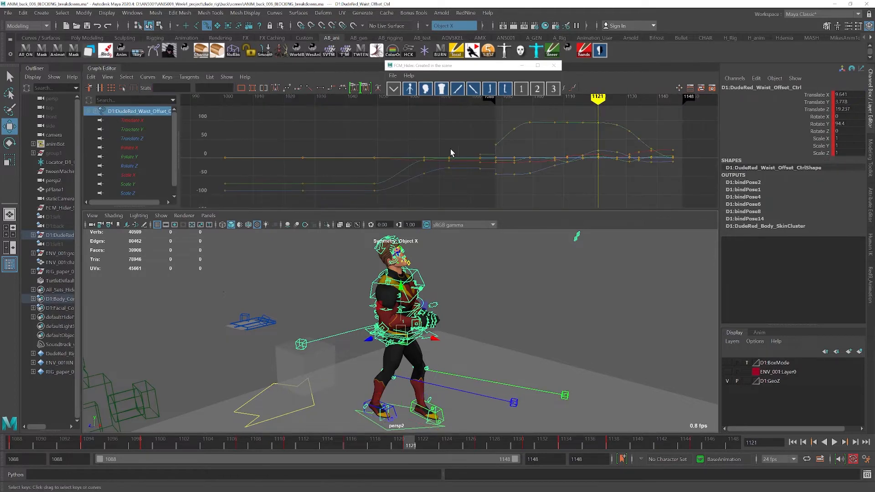
click(132, 120)
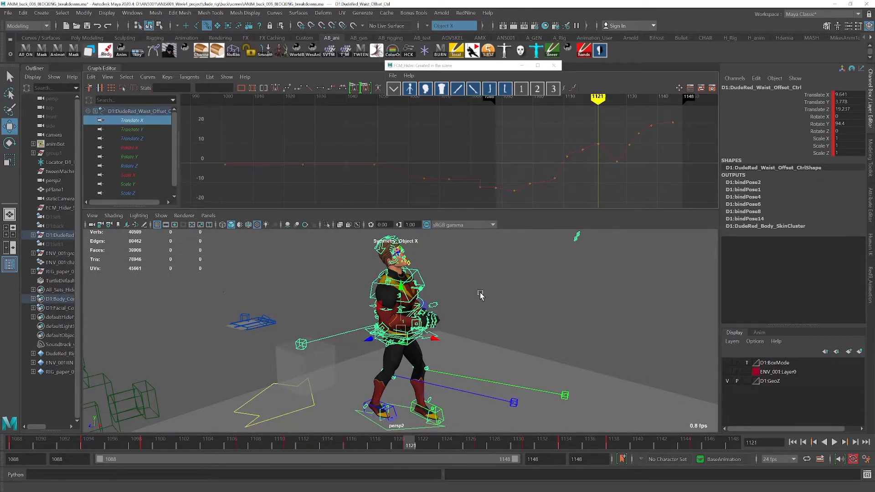
alt+middle_drag(479, 291, 465, 290)
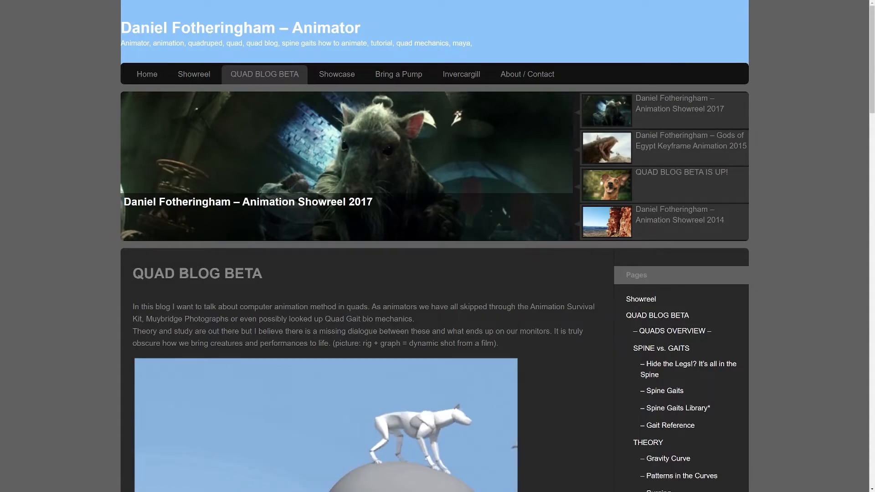
In the web browser, open the World Space Animating page from the Quad Blog's METHOD list and look through its videos
scroll(185, 272, down, 11)
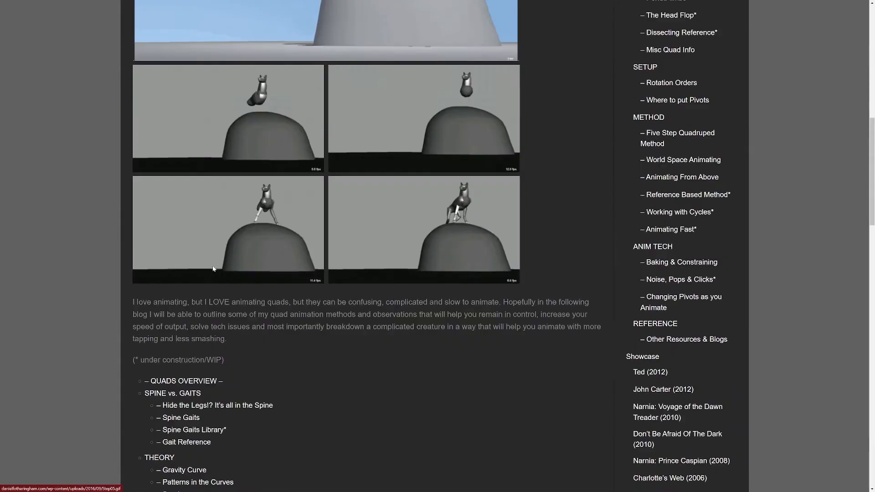
drag(871, 173, 873, 245)
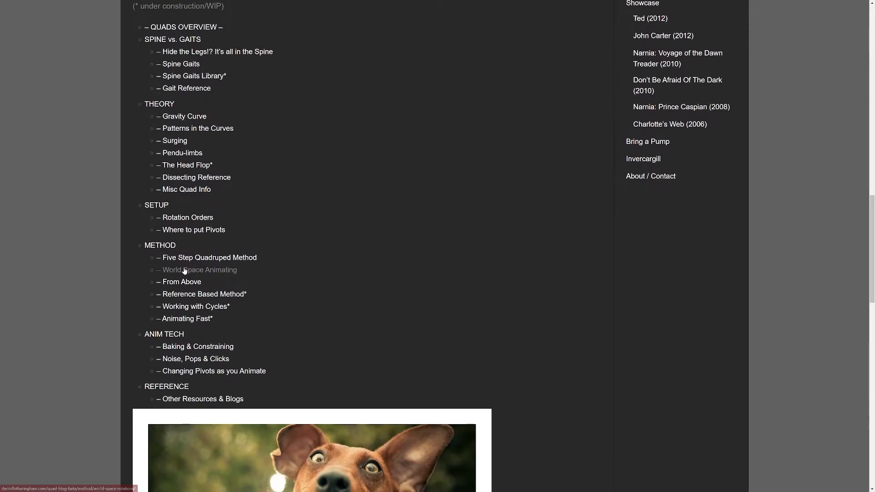
click(187, 270)
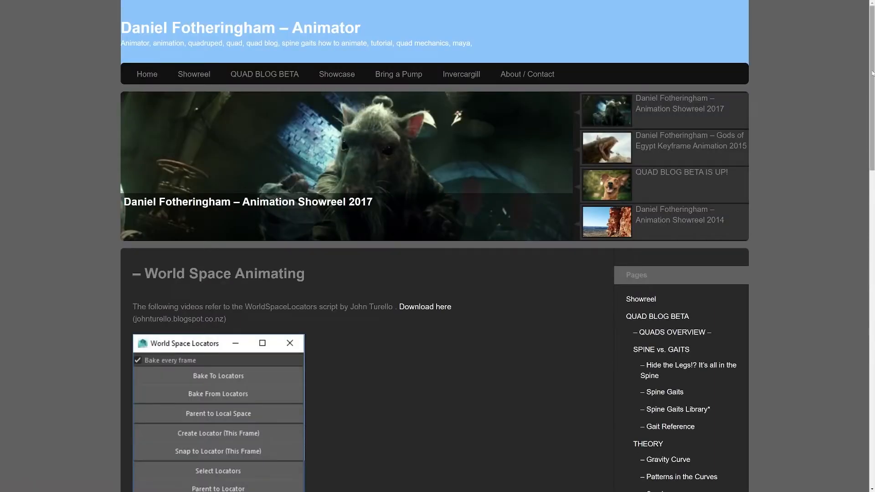
drag(872, 73, 872, 296)
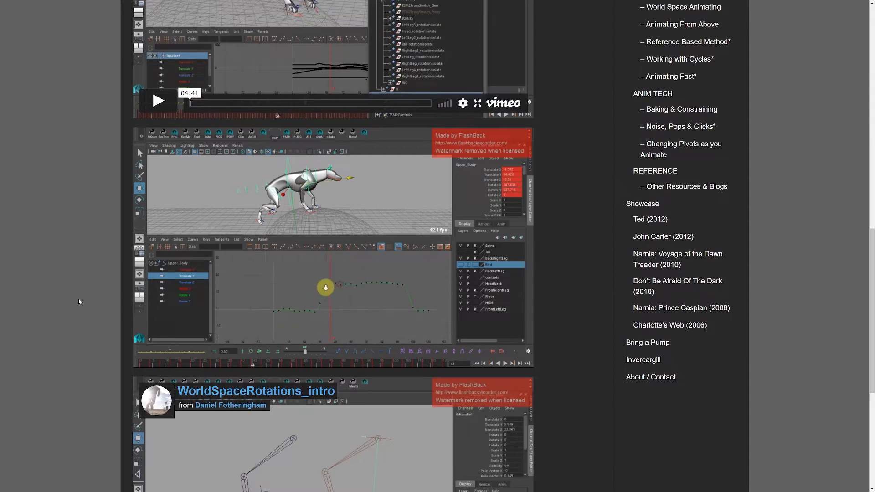
mouse_move(155, 277)
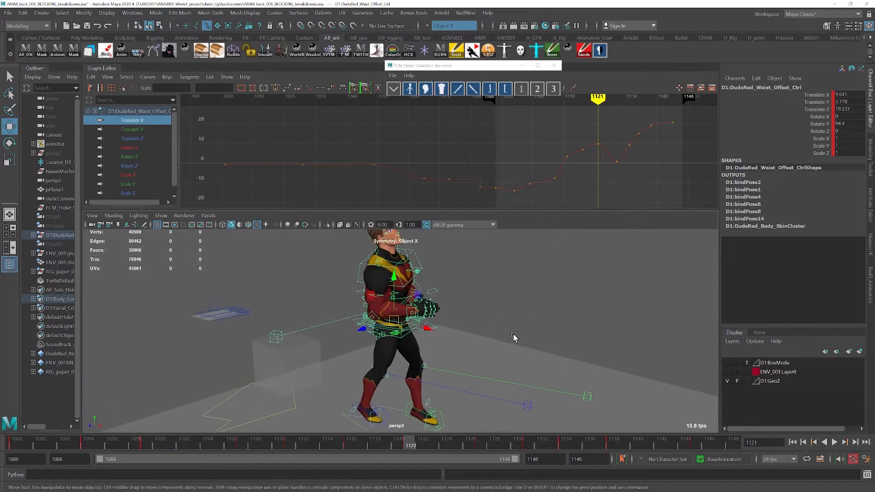
Back in Maya, add the left and right foot IK controls to the waist offset control selection
alt+drag(513, 333, 470, 320)
key(e)
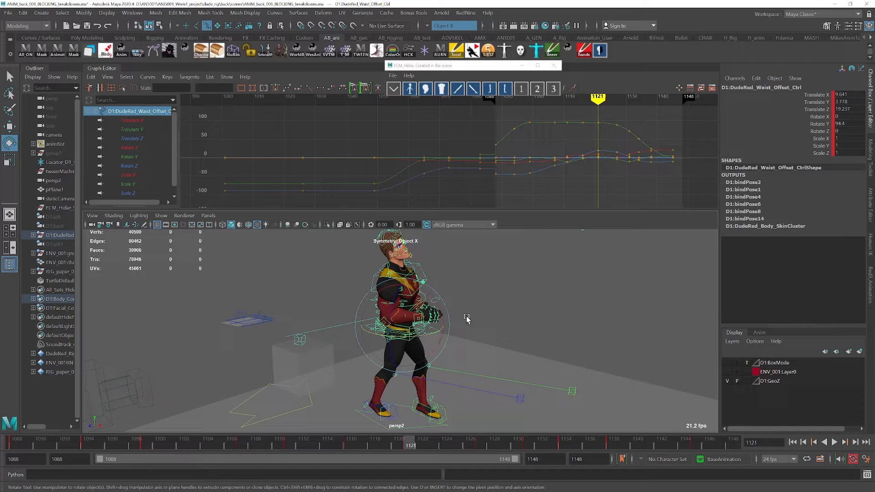
alt+drag(466, 318, 451, 374)
key(w)
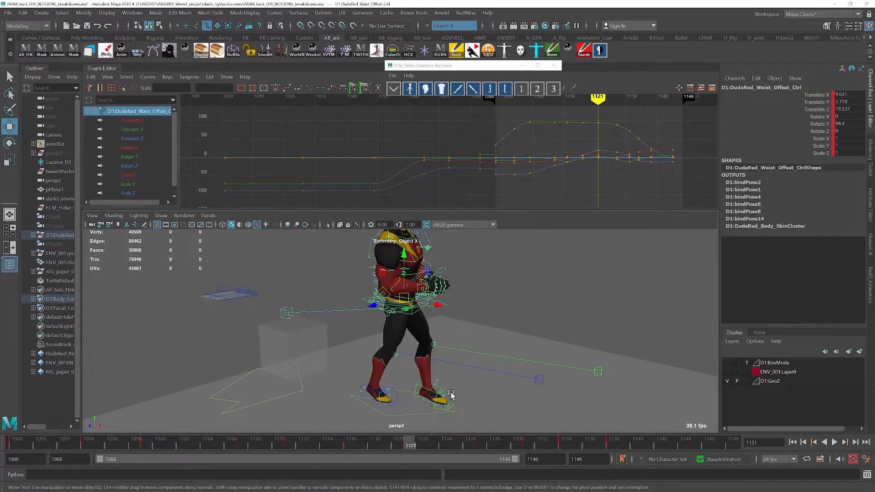
click(451, 394)
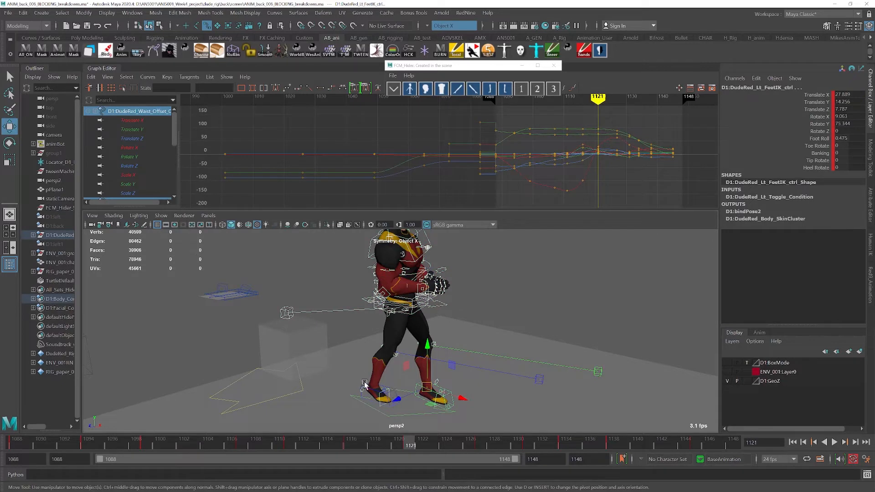
key(q)
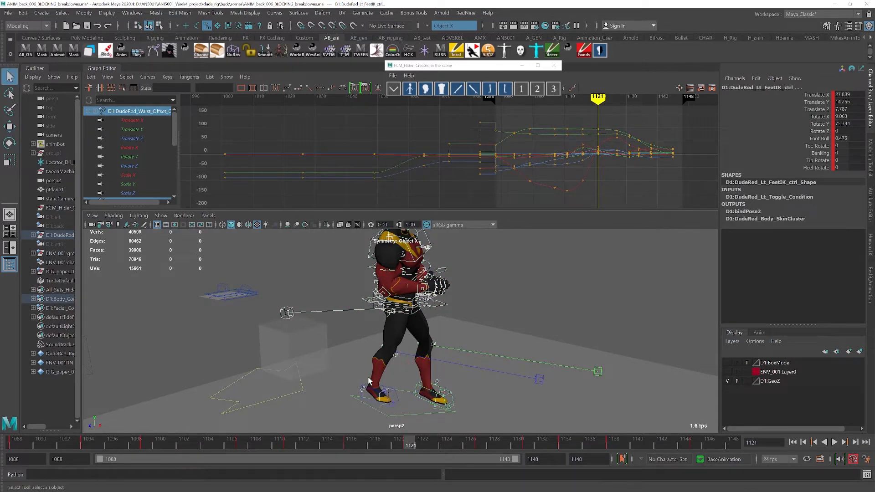
click(366, 387)
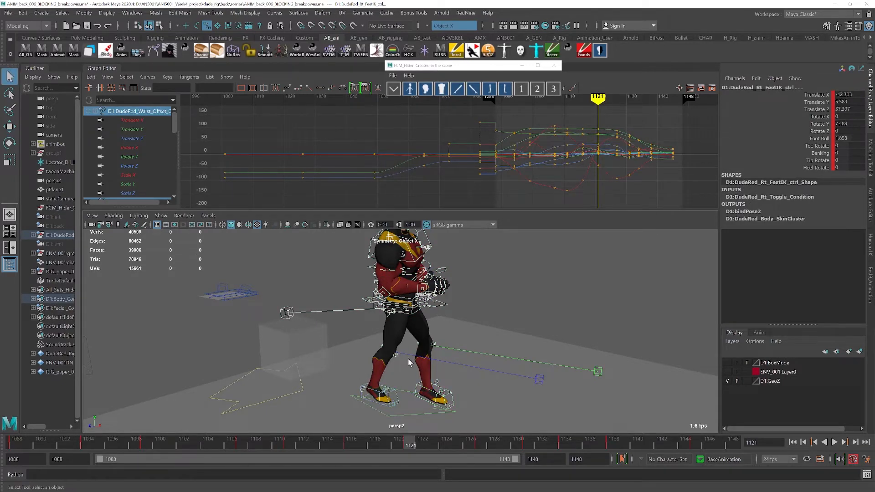
Select only the waist offset control and try rotating it to see how the upper body follows, undoing the rotations
alt+drag(404, 341, 400, 294)
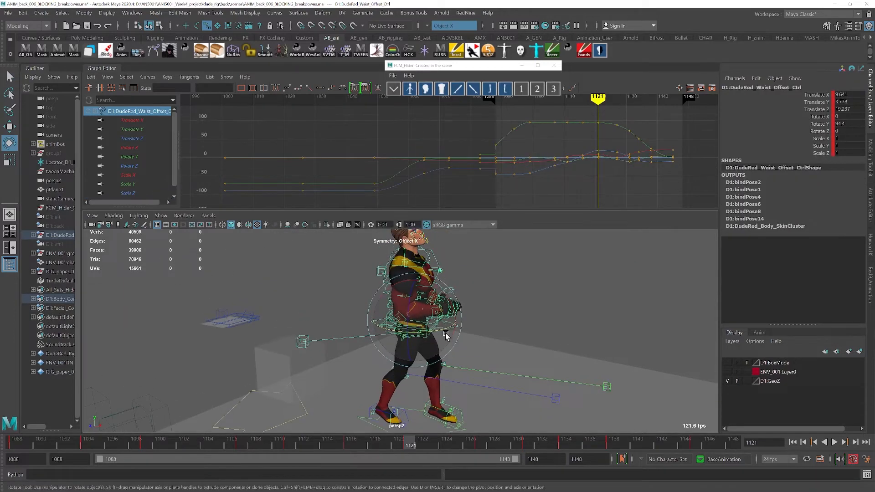
drag(445, 332, 427, 337)
alt+drag(427, 337, 370, 379)
key(ctrl+z)
key(ctrl+z)
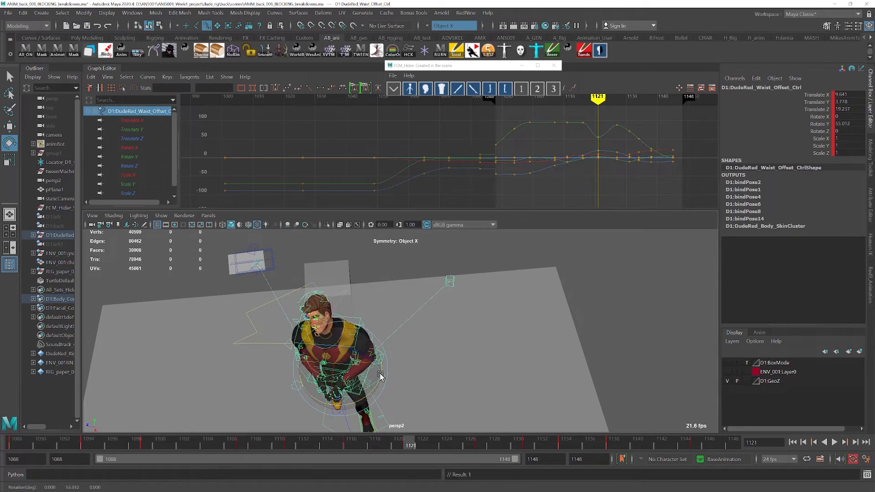
alt+middle_drag(380, 375, 445, 345)
alt+drag(445, 346, 439, 357)
drag(422, 395, 379, 261)
key(ctrl+z)
Add the left and right elbow IK controls to the waist offset selection and test moving them together, undoing the move
key(q)
click(395, 262)
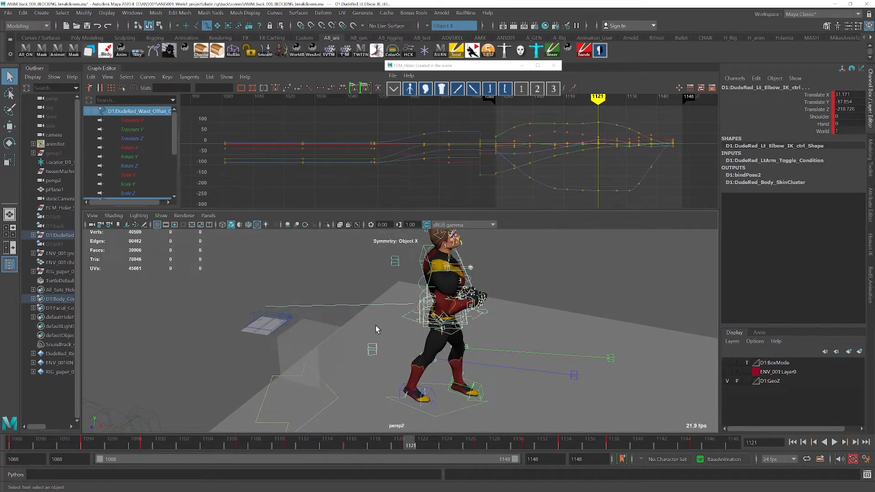
click(370, 349)
key(w)
alt+drag(508, 342, 405, 392)
key(ctrl+z)
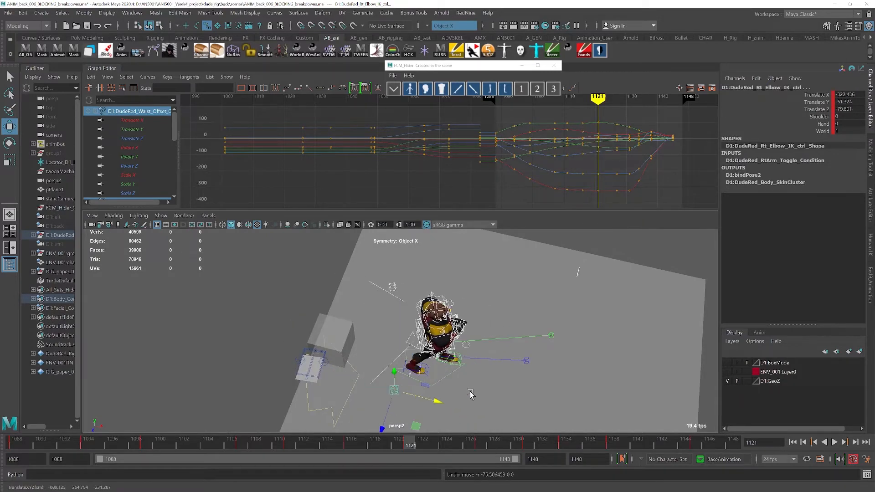
Add both foot IK controls to the selection and test moving the character away from its master control, undoing the move
alt+drag(470, 395, 450, 379)
alt+middle_drag(450, 378, 447, 342)
scroll(447, 342, up, 4)
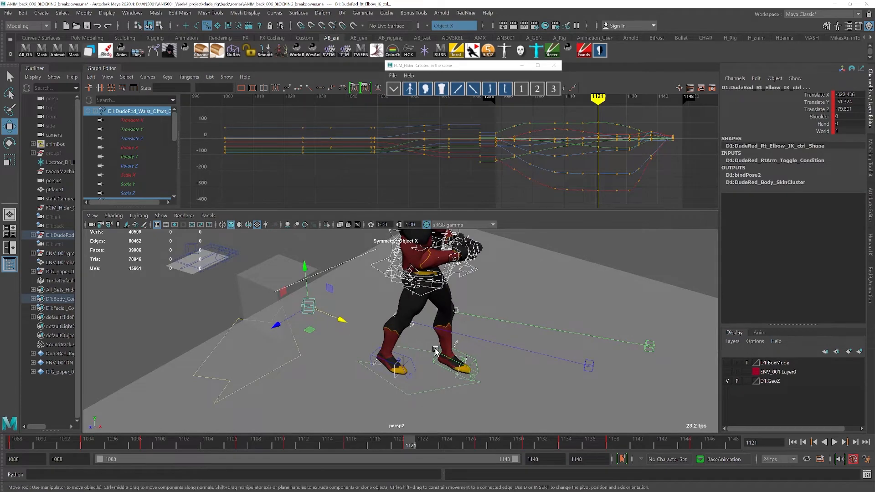
shift+click(435, 356)
shift+click(410, 367)
scroll(422, 367, down, 4)
drag(425, 364, 527, 364)
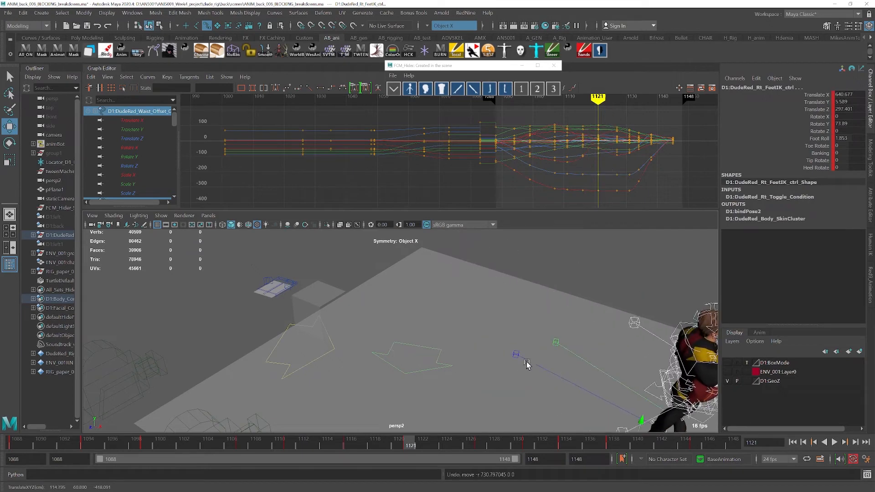
key(ctrl+z)
Add the right and left knee controls to the selection and test moving all the selected controls together, undoing the move
key(q)
click(515, 354)
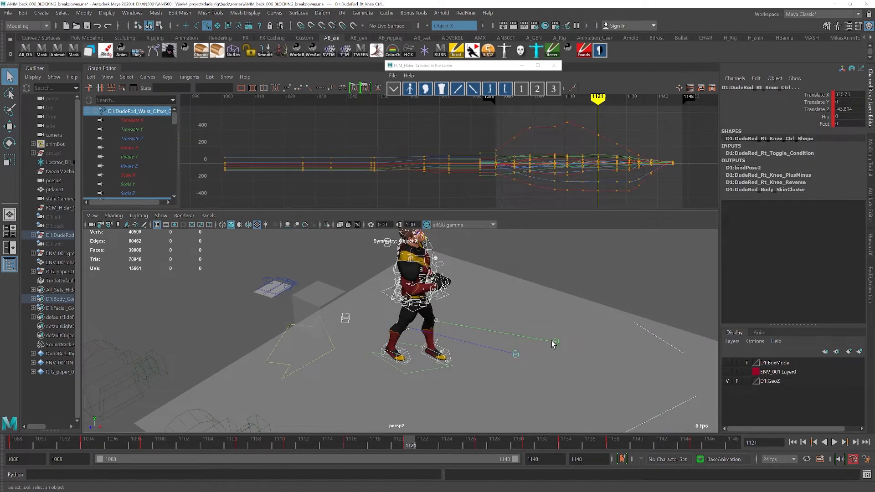
shift+click(555, 342)
key(w)
key(f)
drag(528, 379, 514, 399)
key(ctrl+z)
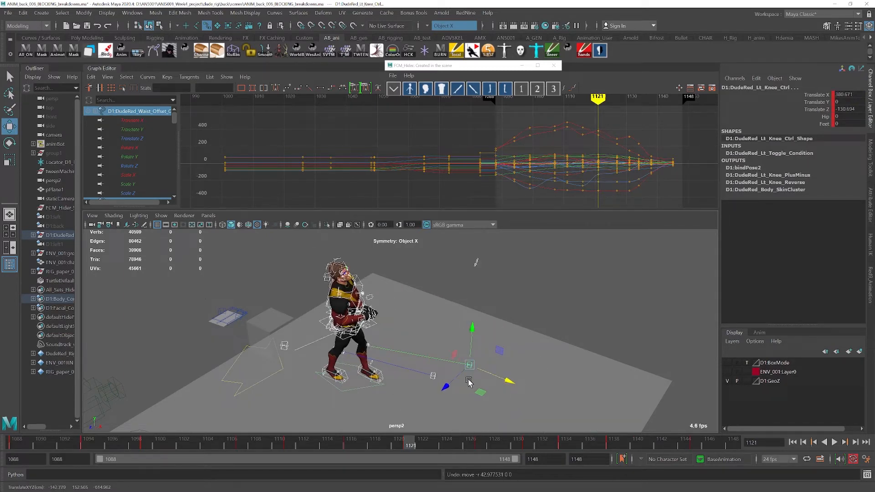
Switch the Move tool to object orientation and test moving the selected body controls together, undoing the move
click(446, 313)
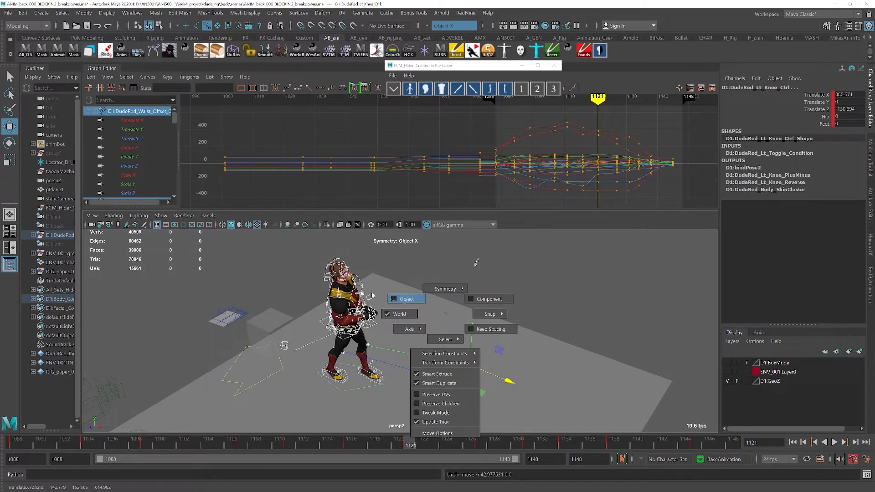
drag(372, 295, 374, 302)
drag(470, 325, 511, 348)
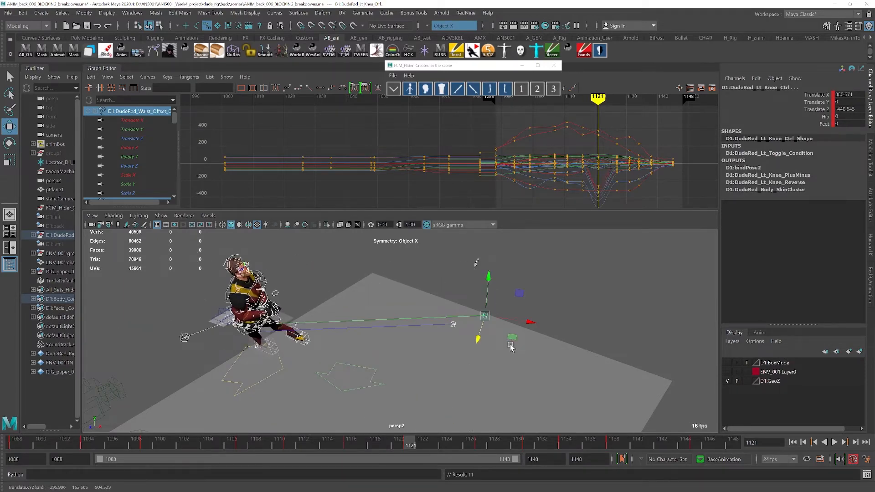
key(ctrl+z)
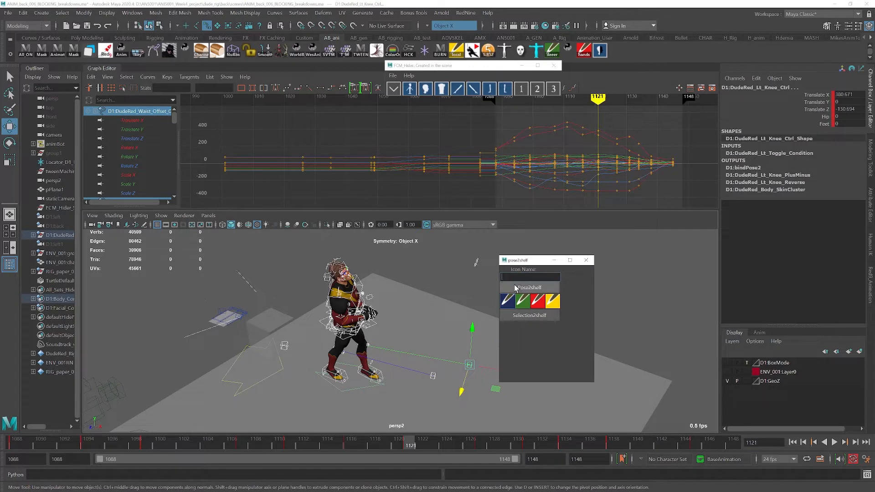
Save the current control selection to the shelf as a green shortcut named ToBake and close the pose2shelf window
text(ToBake)
click(522, 300)
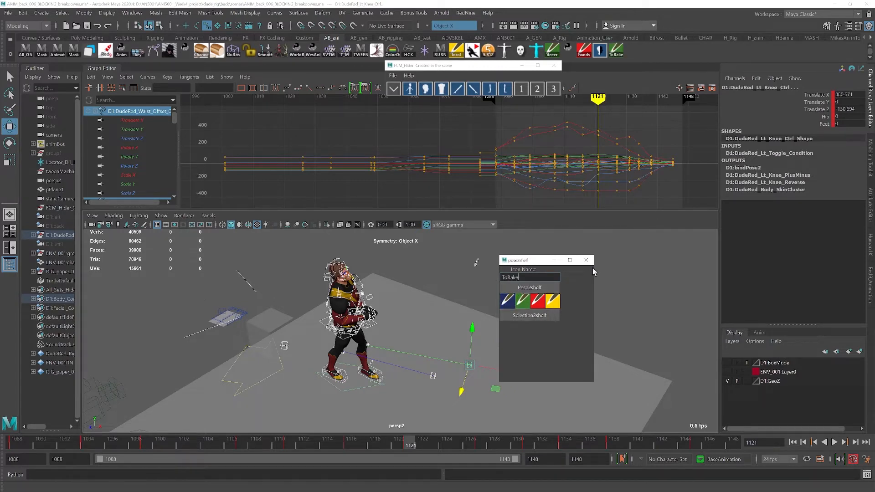
click(587, 261)
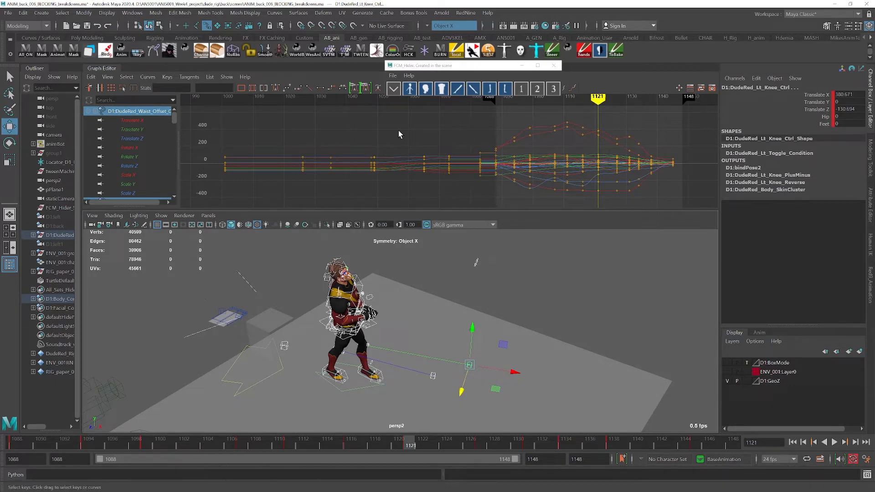
Open the World Bake tool, resize its window, and bake the selected controls to locators in world space
click(298, 50)
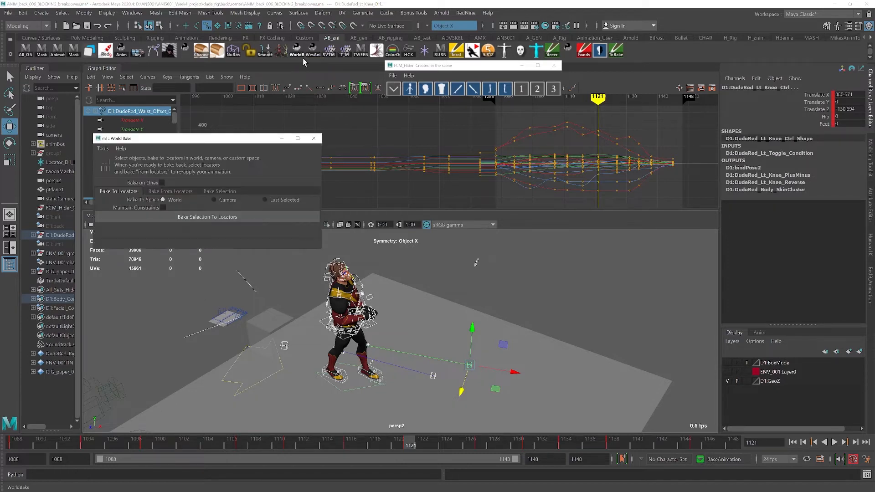
drag(580, 105, 607, 116)
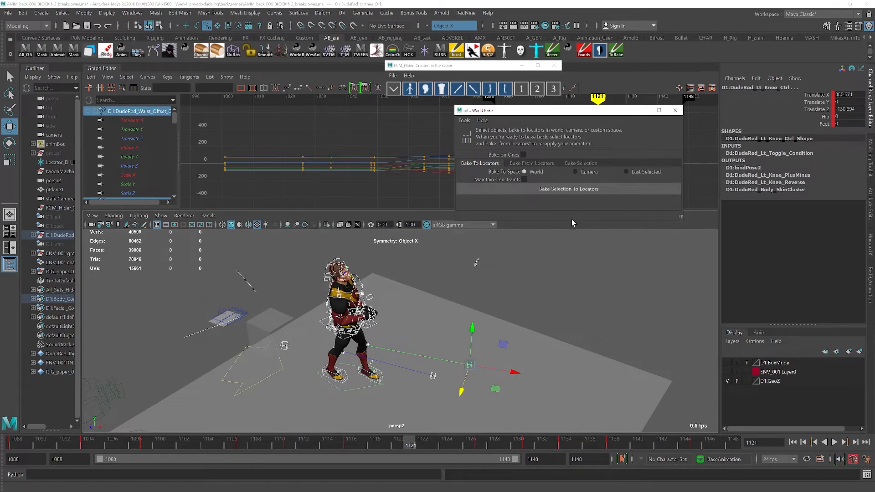
drag(573, 220, 578, 273)
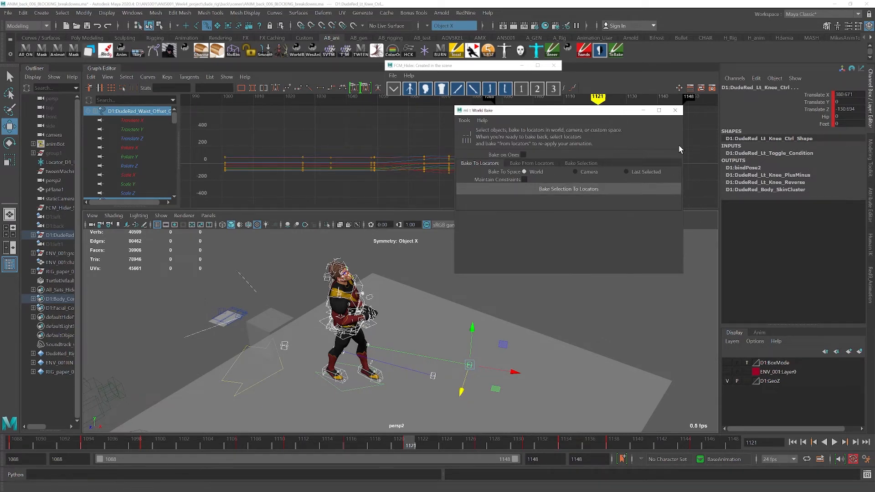
drag(682, 143, 751, 145)
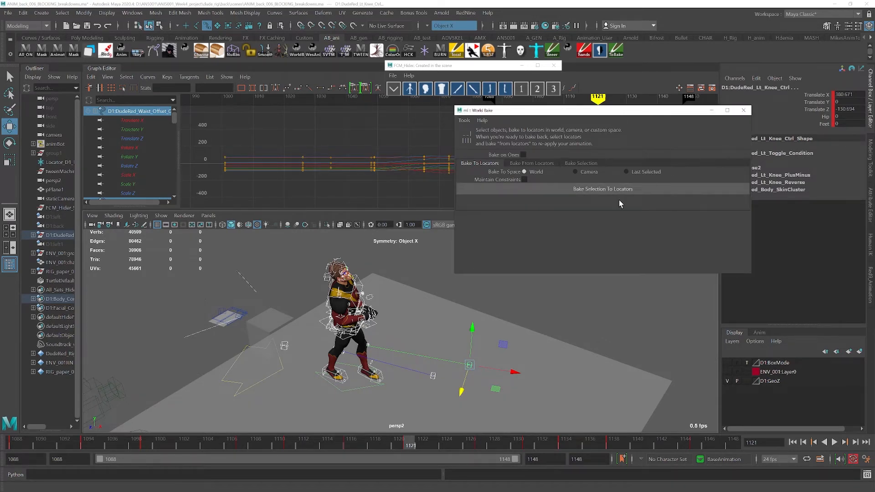
drag(576, 274, 577, 246)
drag(511, 110, 473, 86)
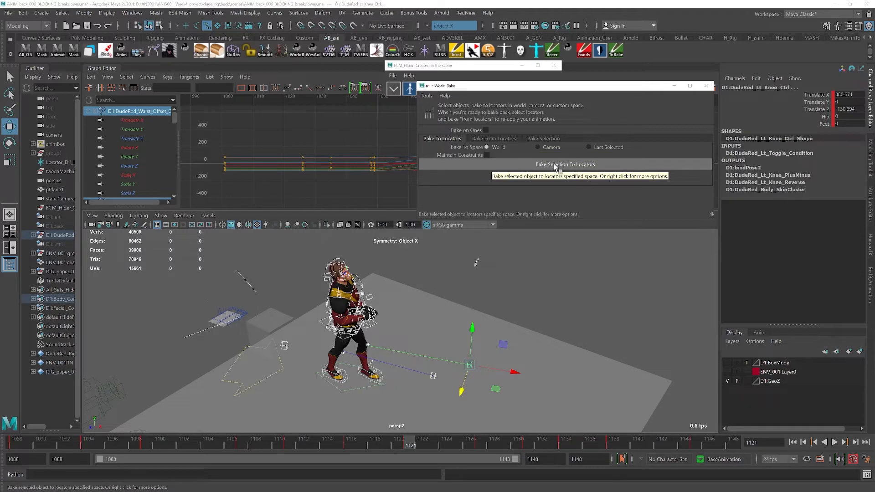
click(554, 164)
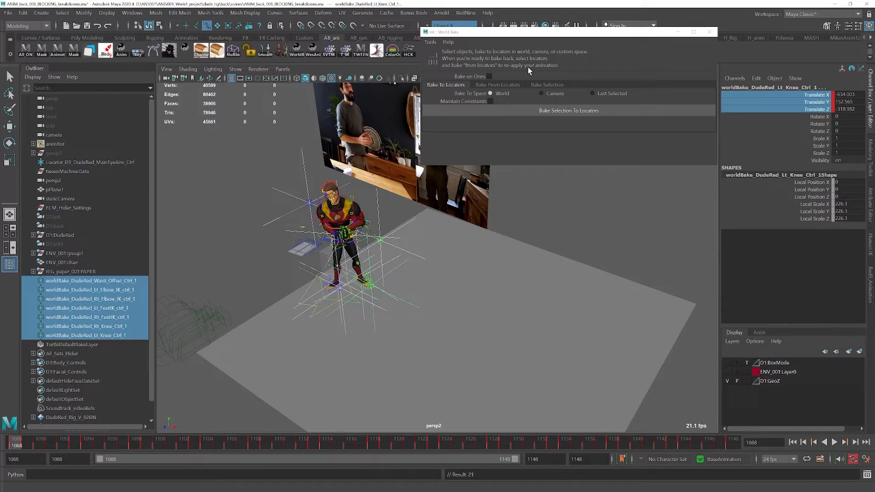
Scrub through the shot to check the baked motion and hide the worldBake locators
drag(236, 441, 721, 448)
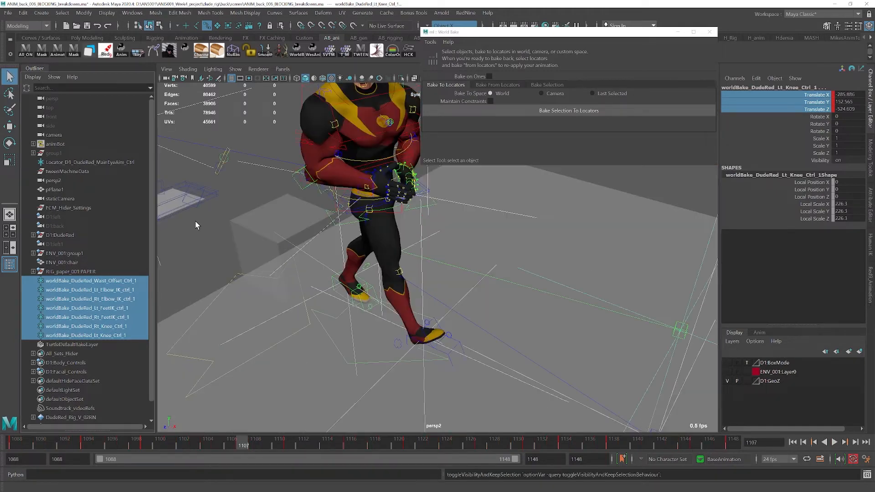
key(h)
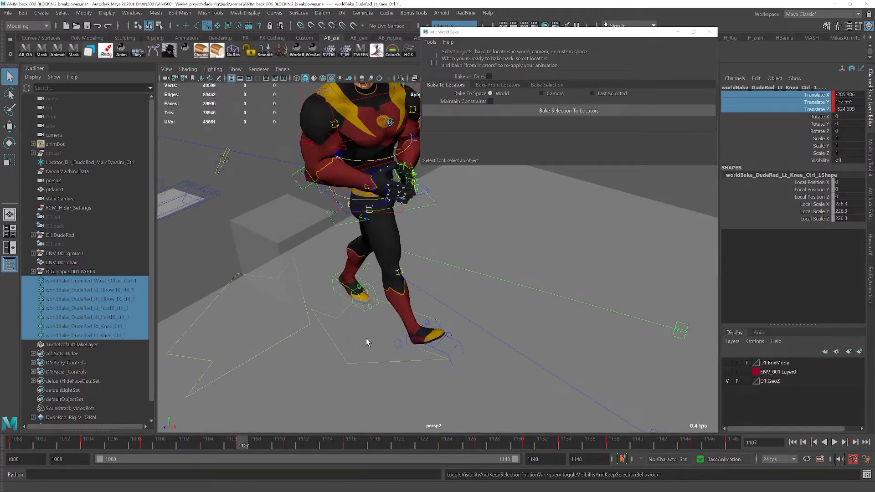
Select the waist offset control, scrub to frame 1116 and test moving it against the locator constraint, undoing the move
click(340, 352)
key(f)
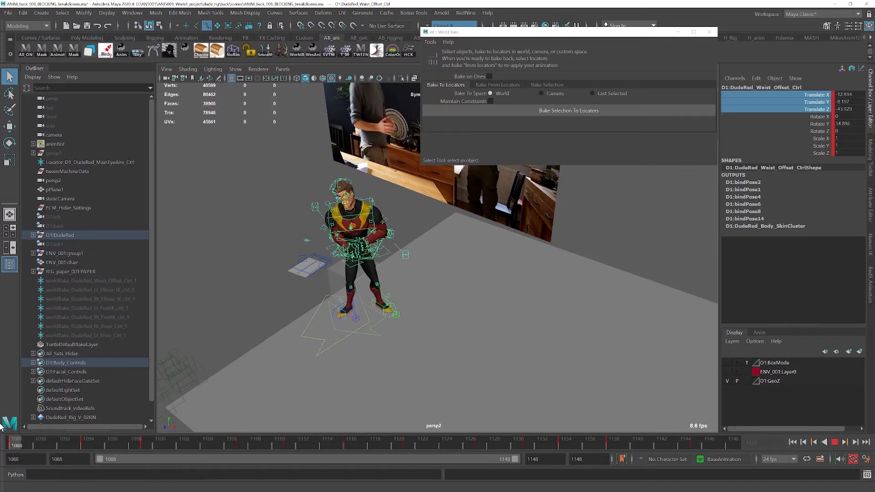
drag(37, 431, 302, 428)
alt+right_drag(410, 374, 364, 407)
drag(279, 442, 351, 442)
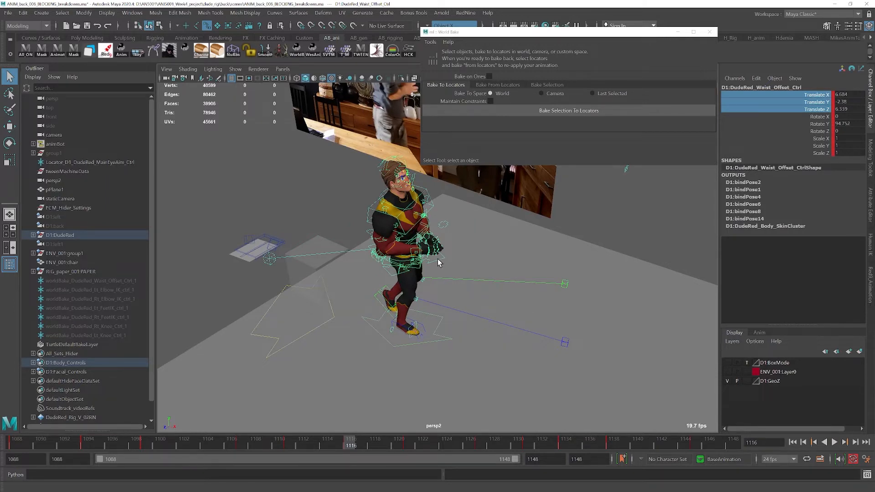
key(w)
drag(401, 250, 412, 248)
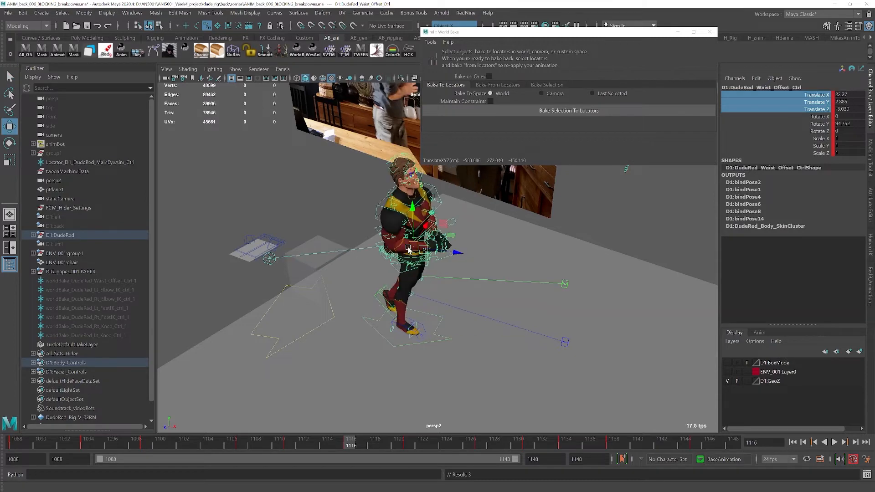
key(ctrl+z)
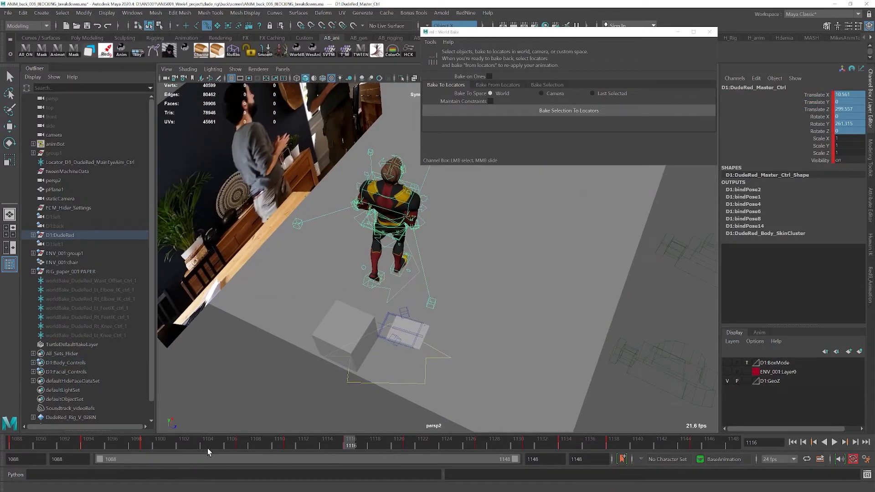
Play back the animation with the master control selected and test rotating it at frame 1145, undoing the rotation
key(alt+v)
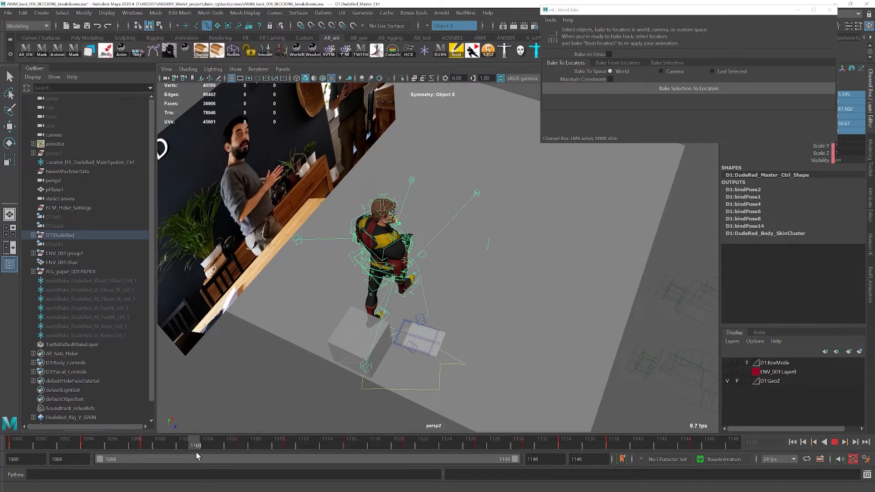
key(alt+shift+v)
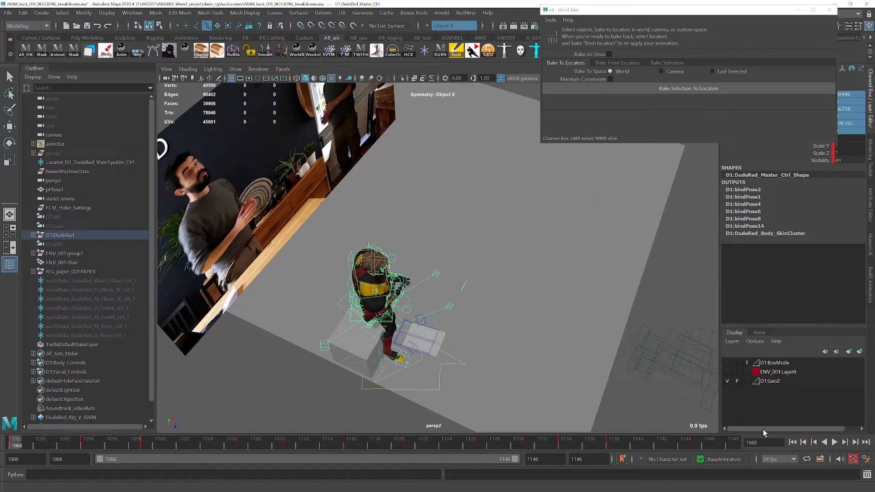
click(695, 442)
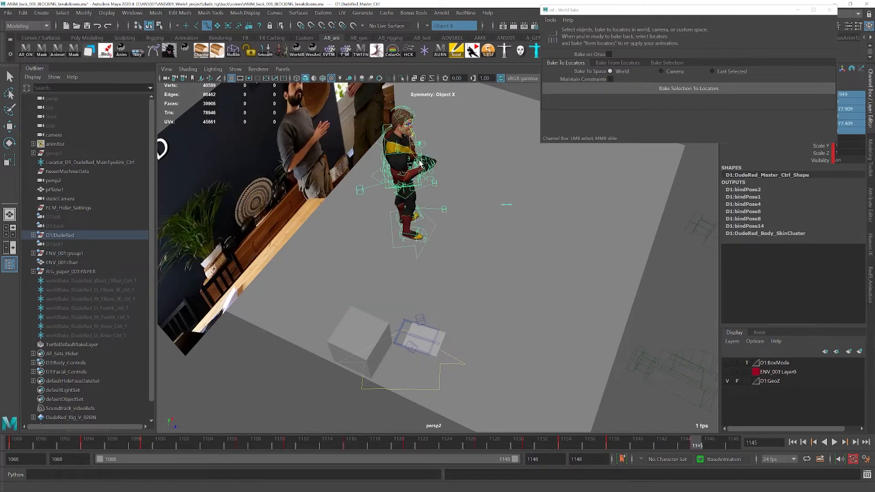
key(e)
mouse_move(450, 238)
mouse_down()
mouse_move(472, 219)
mouse_move(458, 245)
mouse_up()
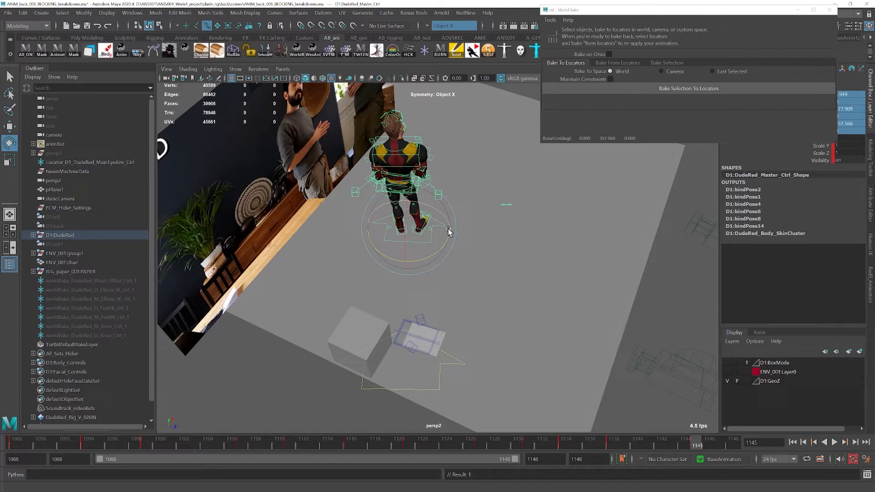
key(ctrl+z)
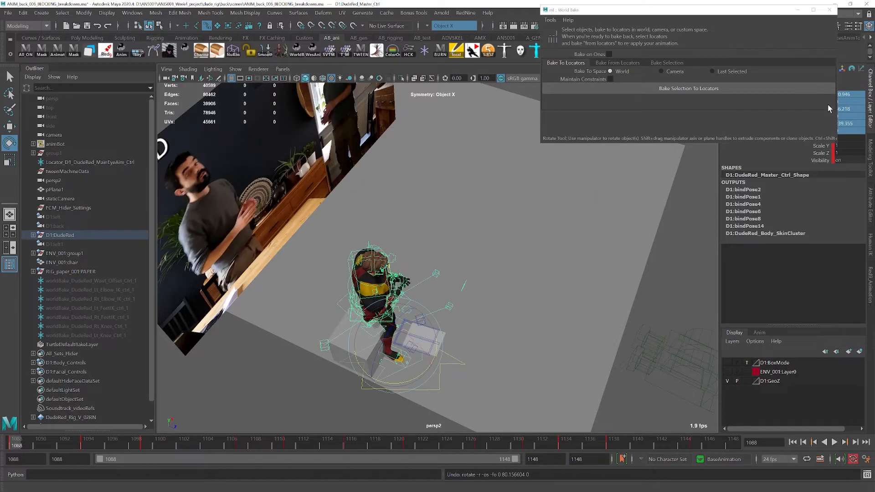
Zero the master control's translation and rotation at frame 1088, with Translate X at 41.242 and Rotate Y at -4.478
drag(747, 9, 623, 5)
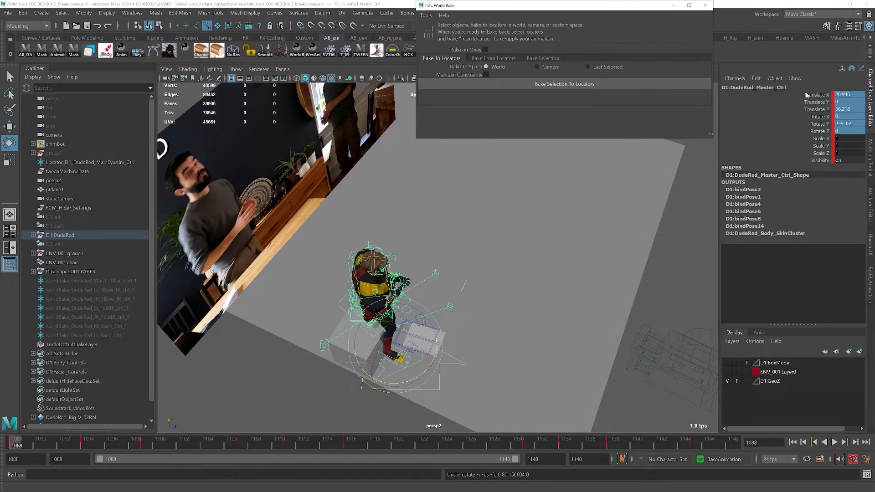
drag(852, 131, 847, 95)
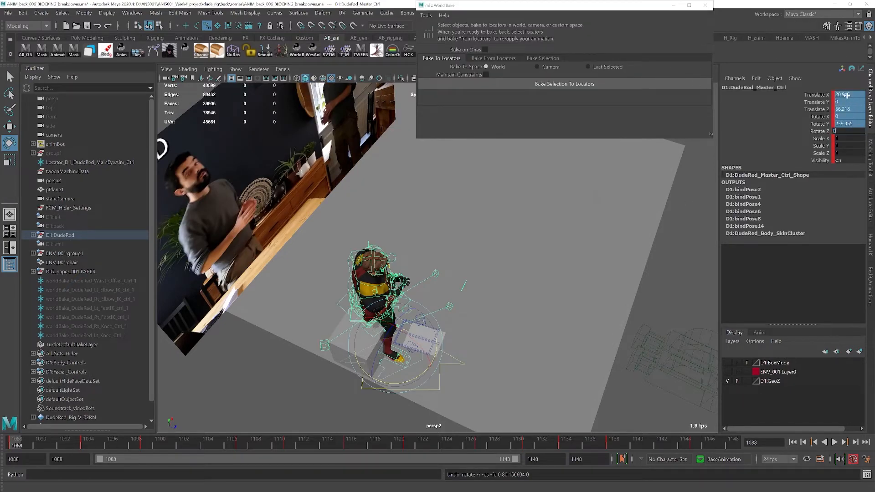
text(0)
key(Return)
alt+middle_drag(437, 382, 451, 402)
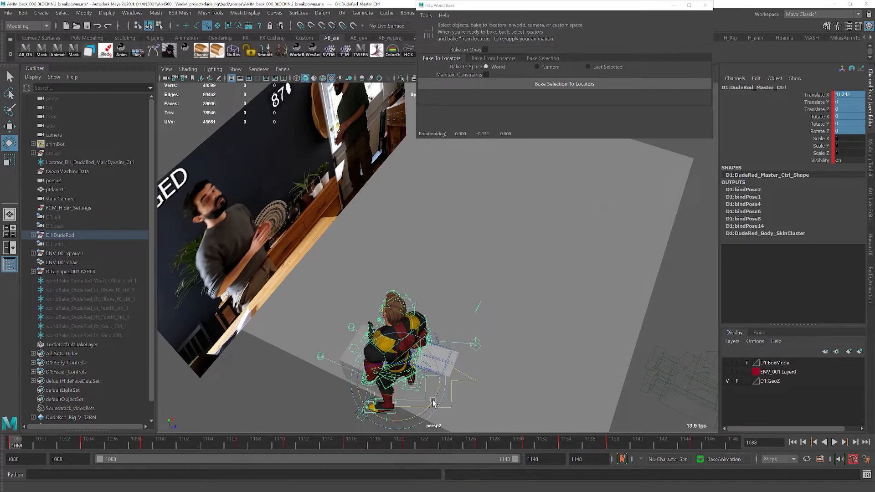
drag(433, 403, 429, 400)
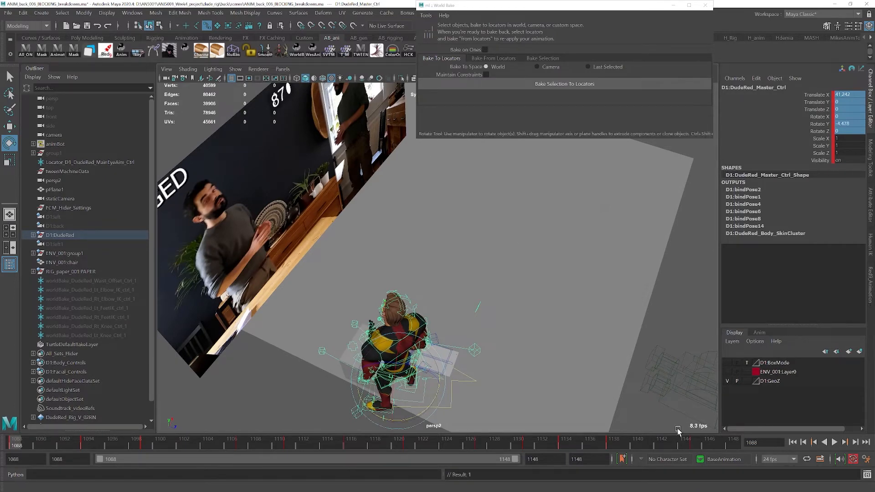
Compare the master control's locator with the character's start and end positions in the top view, scrubbing between frames 1088 and 1148
click(697, 442)
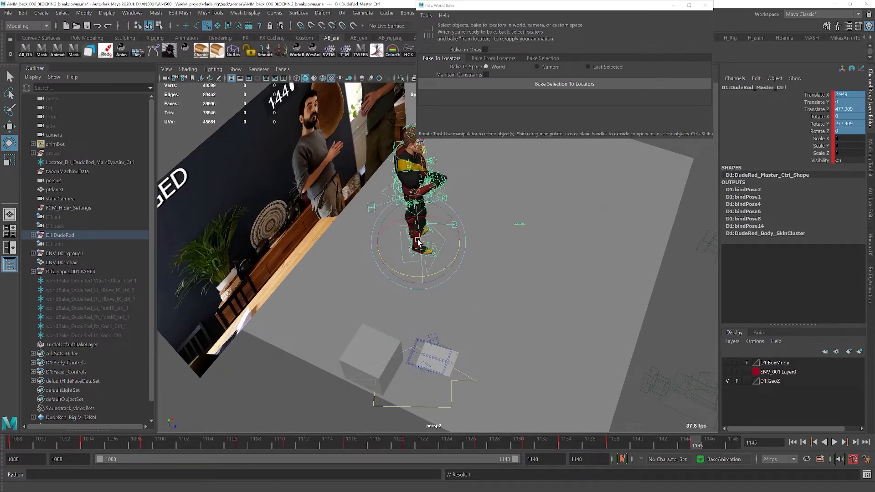
key(space)
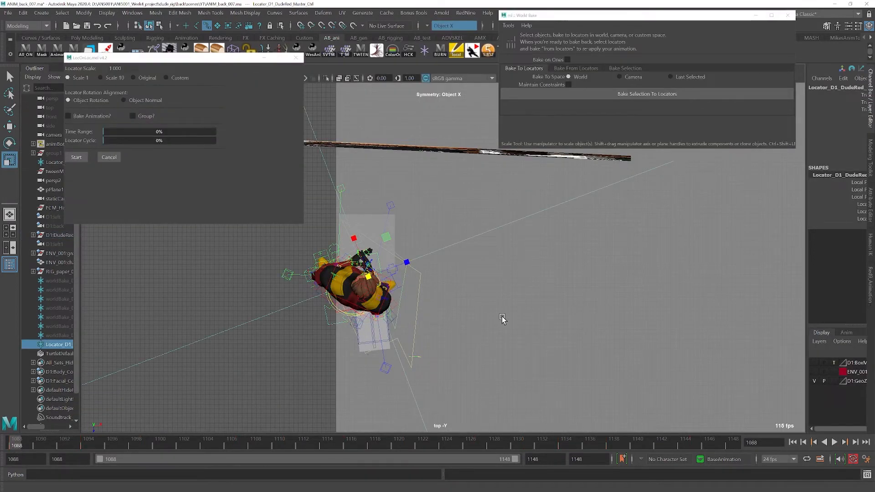
key(e)
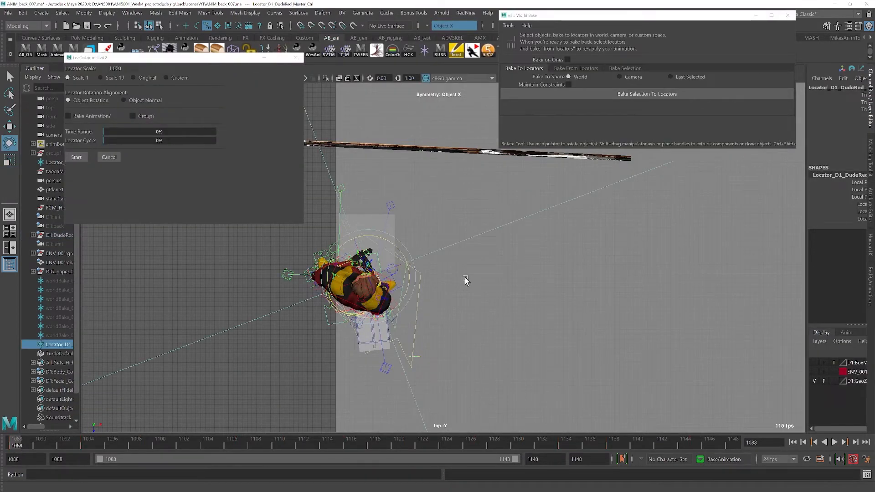
click(733, 444)
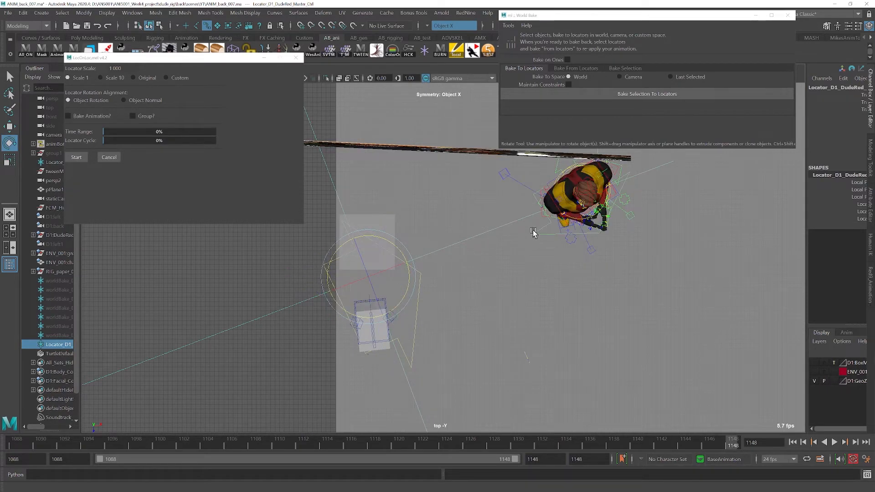
drag(28, 442, 733, 442)
key(alt+shift+v)
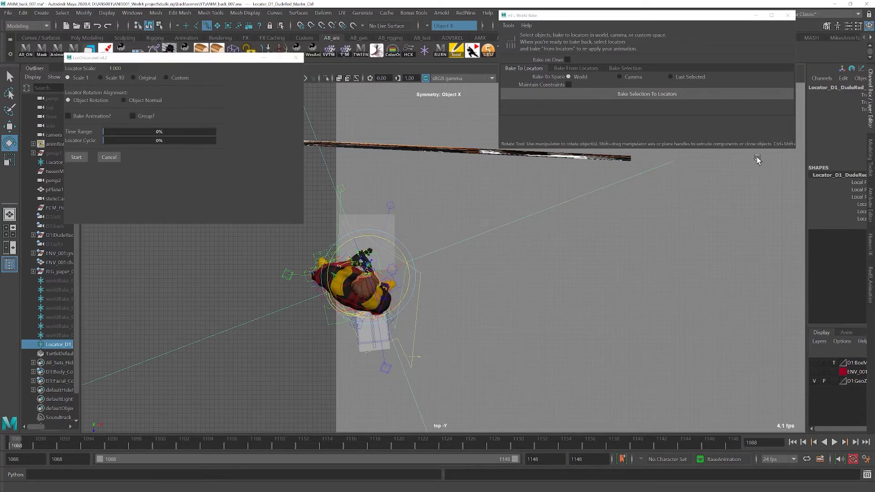
Select the master control and test moving it along the character's path in the top view, undoing the move
key(q)
click(403, 280)
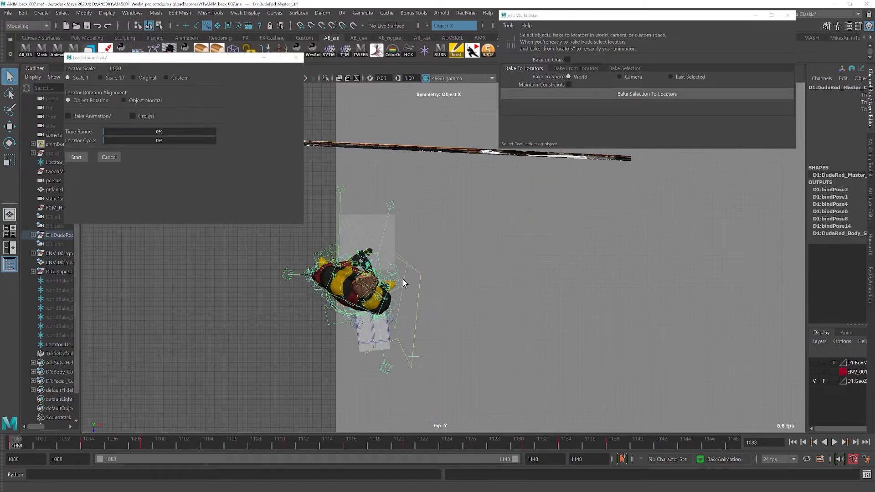
key(w)
drag(408, 264, 587, 203)
key(ctrl+z)
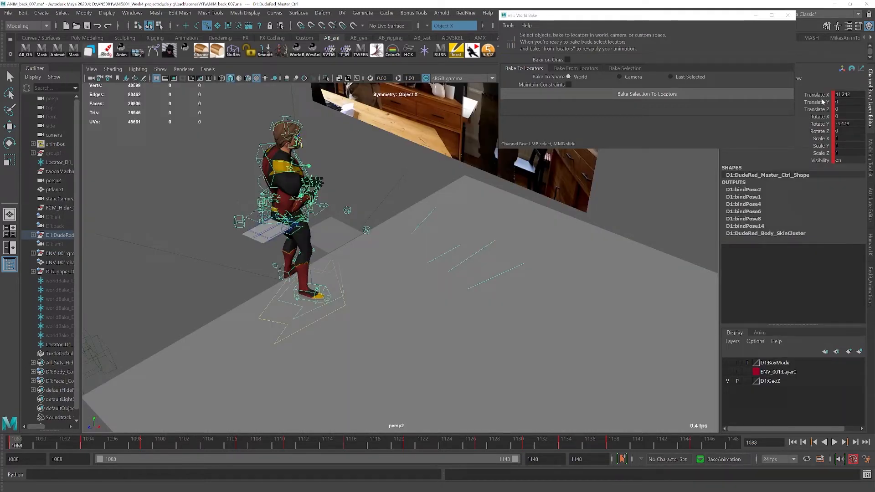
Break the connections on all of the master control's channels at frame 1088 and play back the animation
drag(822, 96, 821, 160)
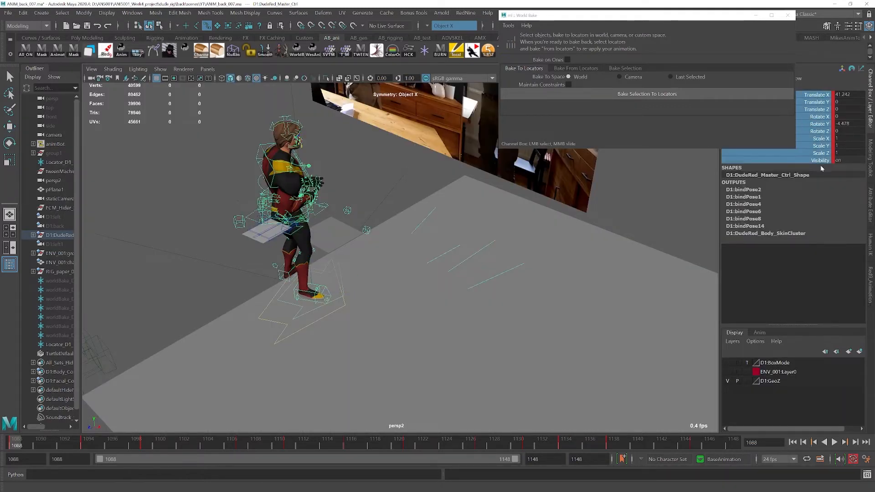
right_click(817, 141)
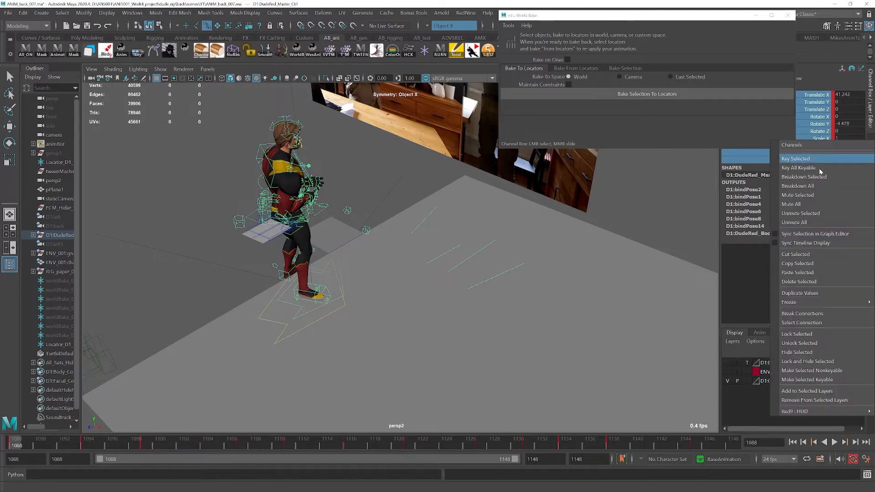
click(811, 316)
key(alt+v)
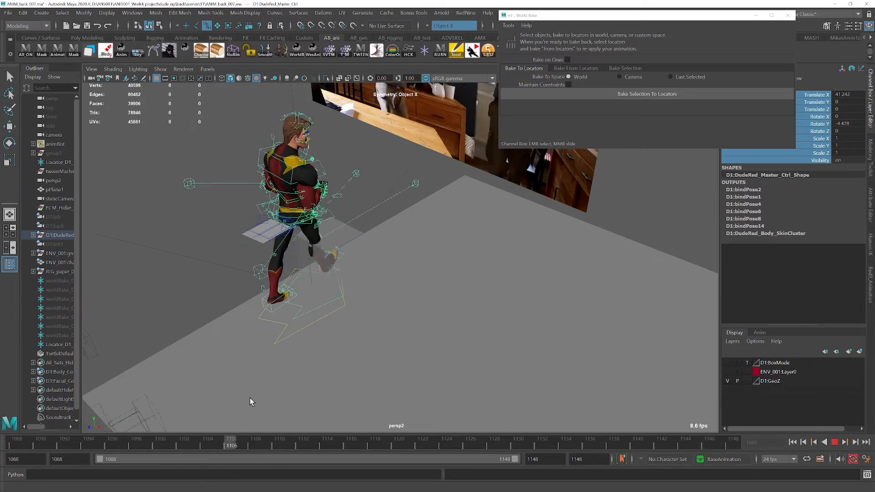
key(alt+v)
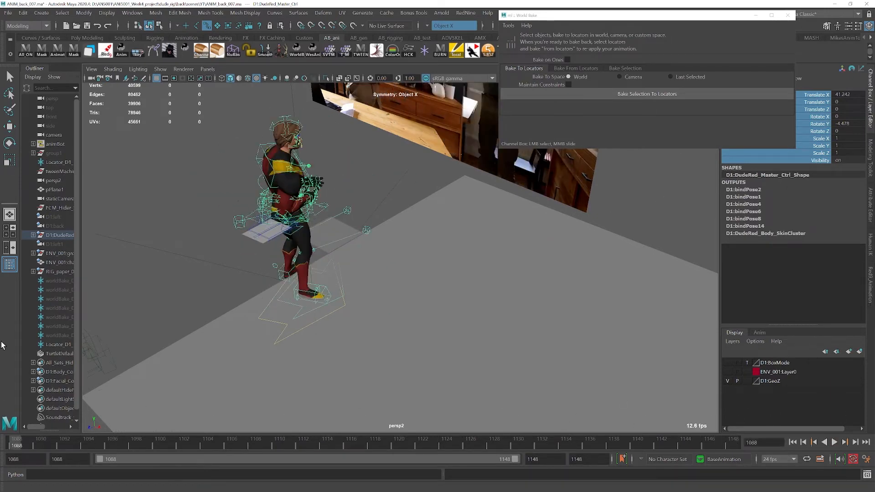
Unhide the worldBake locators, check their playback, and bake the selected locators back to their original controls
drag(49, 279, 50, 337)
key(h)
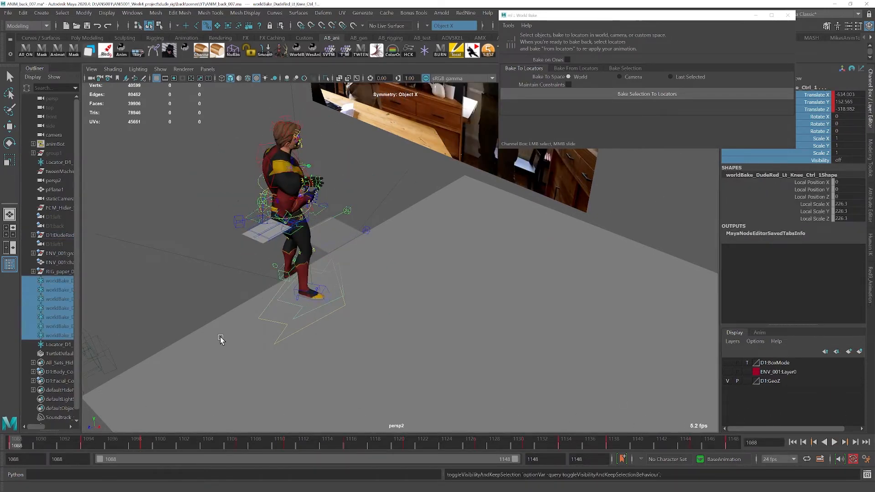
key(h)
key(alt+v)
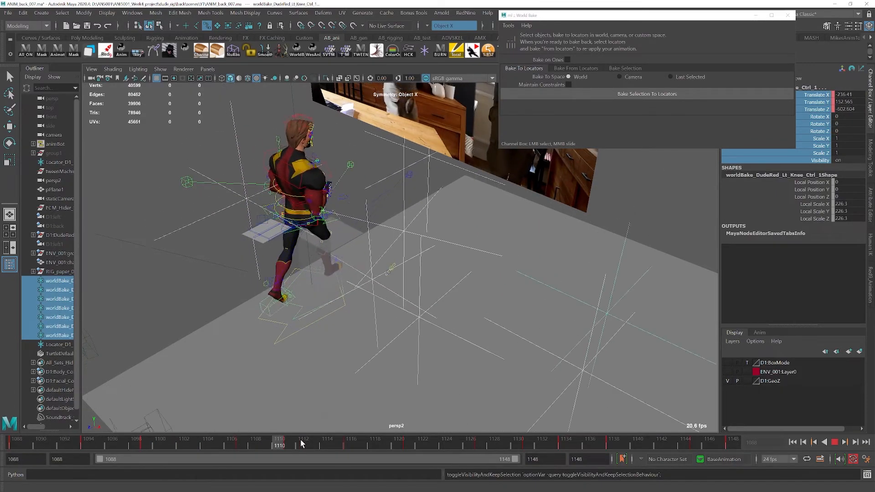
key(alt+v)
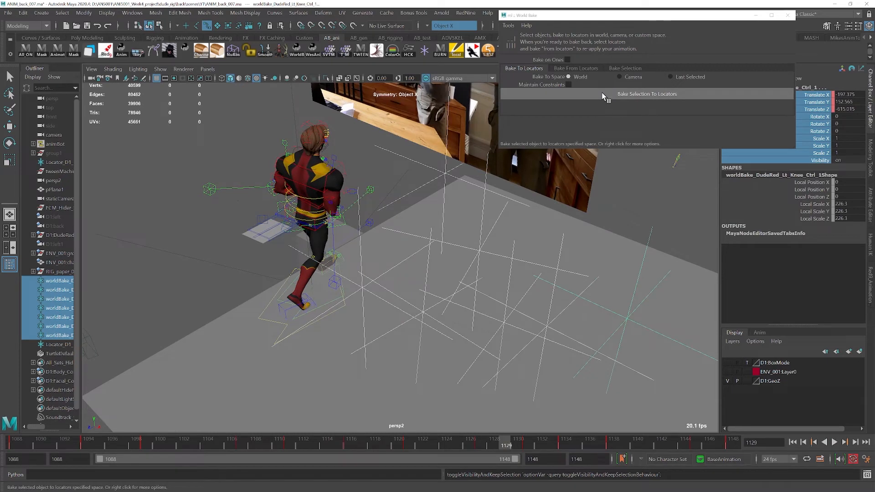
click(572, 68)
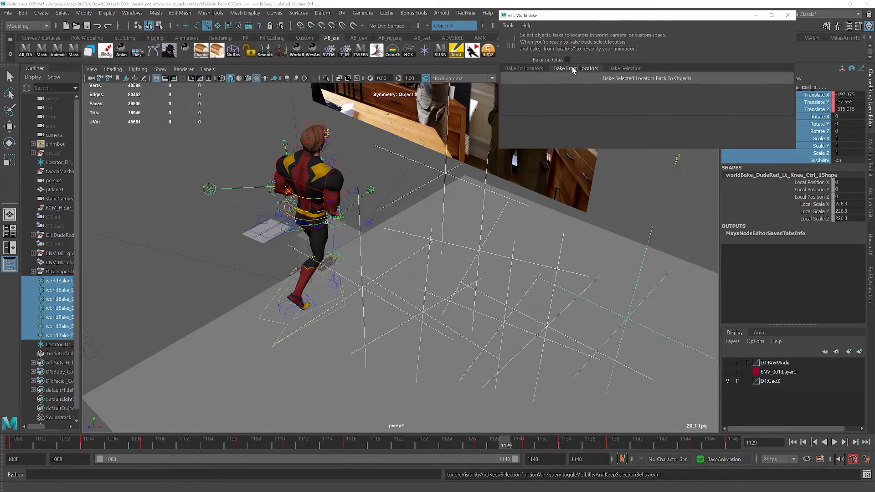
click(643, 79)
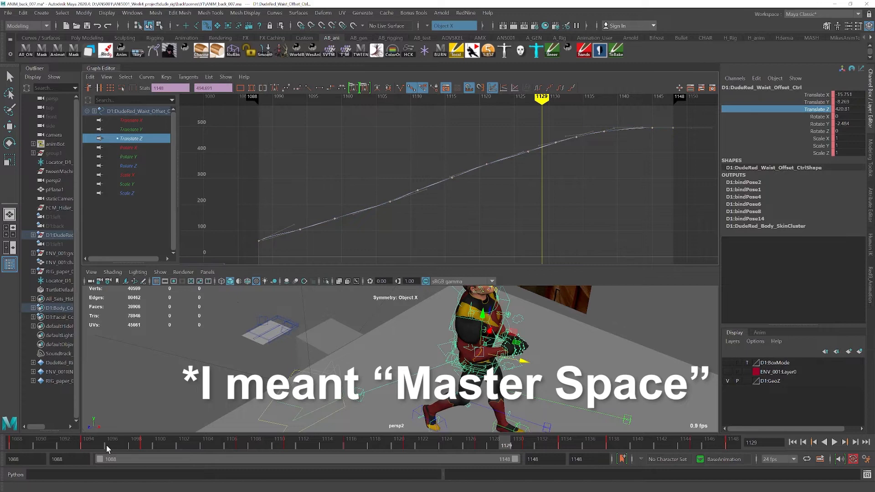
Play and scrub the baked walk, examining the waist offset control's Translate Z and Translate X curves
key(alt+v)
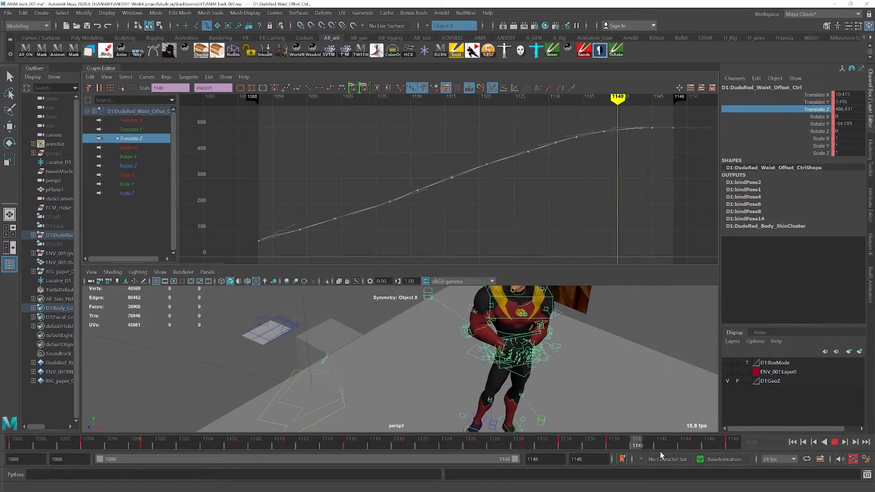
drag(689, 452, 412, 461)
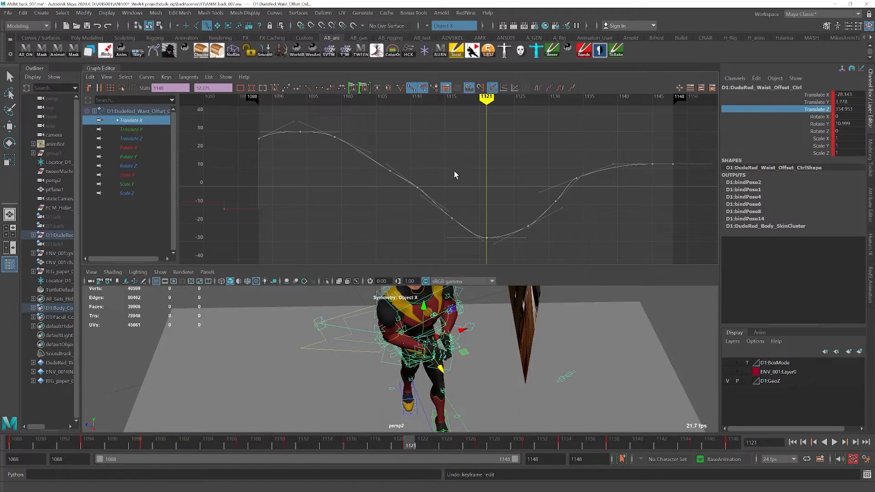
shift+middle_drag(452, 153, 442, 178)
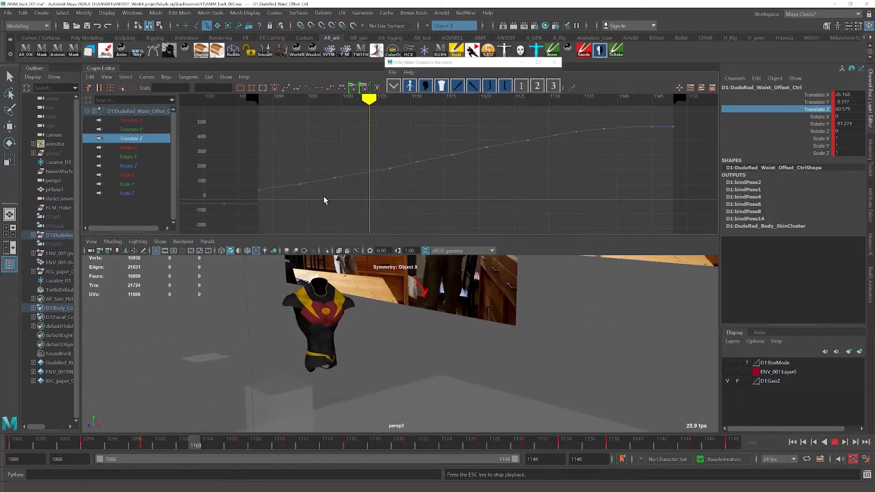
Delete the waist offset control's in-between Translate Z keys from about frame 1097 to 1135, and select the remaining keys
drag(323, 196, 588, 112)
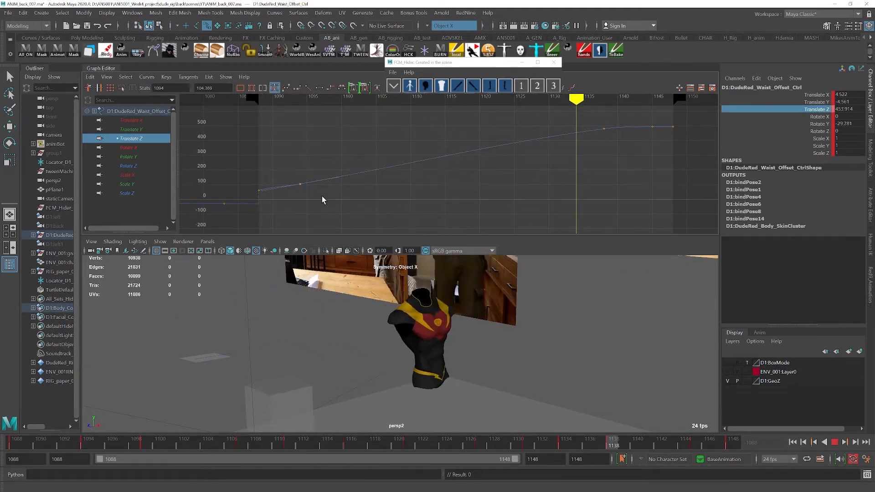
key(Delete)
drag(229, 215, 271, 174)
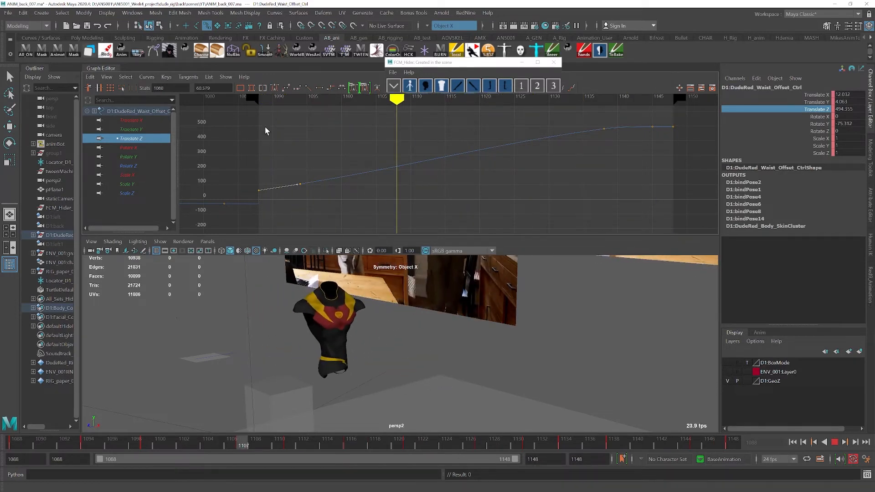
drag(252, 202, 713, 103)
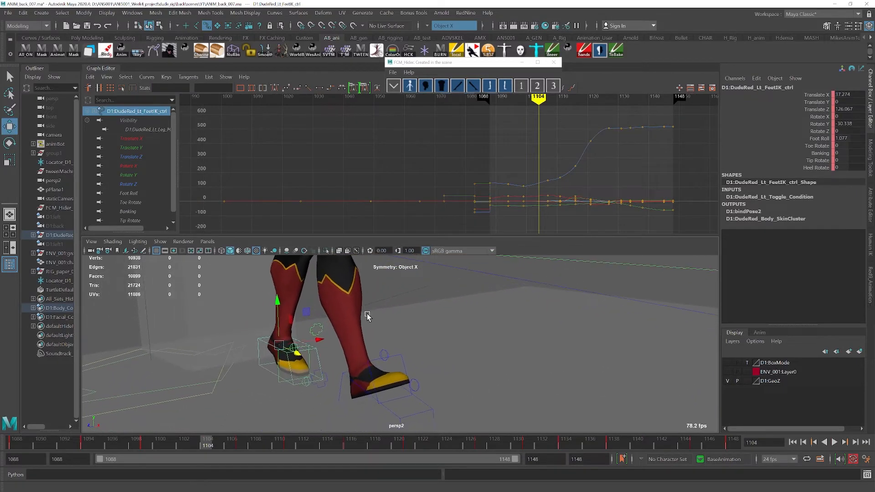
Copy the left foot IK control's translation and rotation pose from frame 1107 to frame 1088
drag(132, 438, 56, 438)
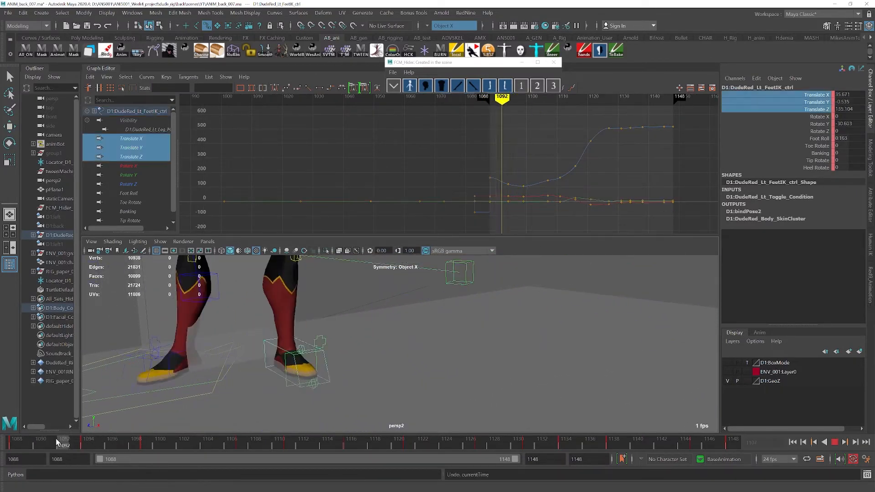
drag(57, 438, 269, 437)
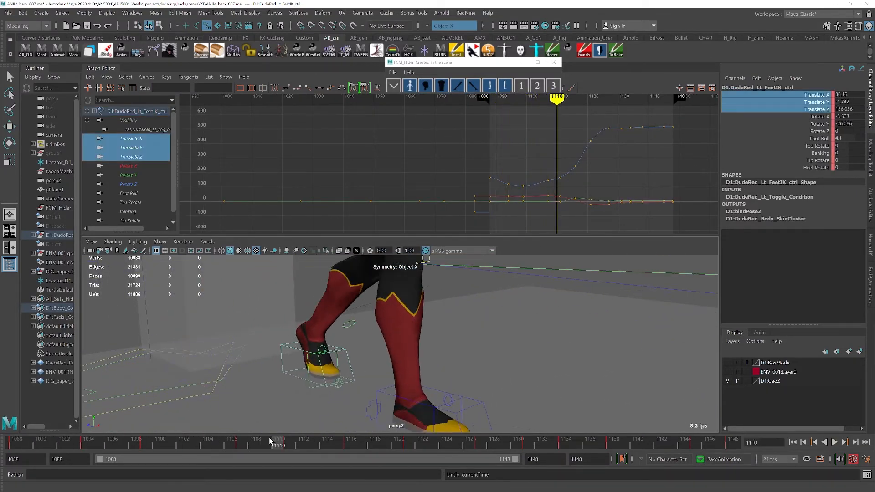
click(242, 440)
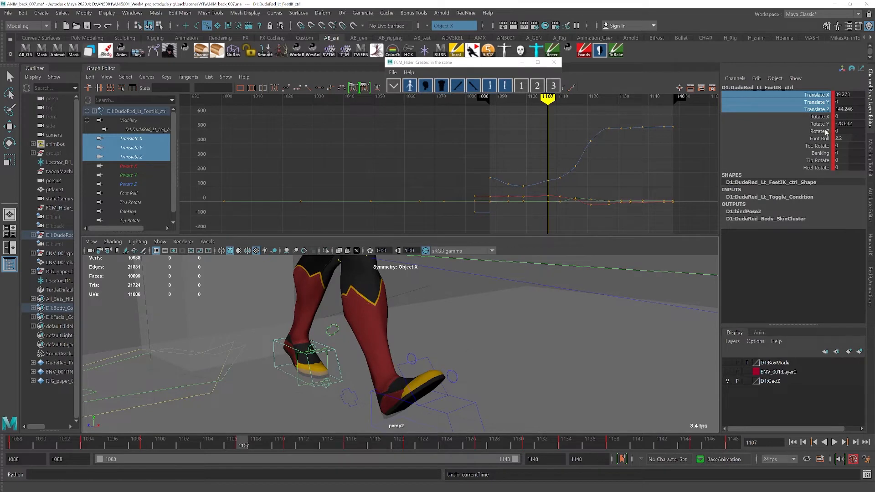
drag(826, 132, 824, 97)
mouse_move(243, 443)
mouse_down()
mouse_move(289, 444)
mouse_move(4, 445)
mouse_up()
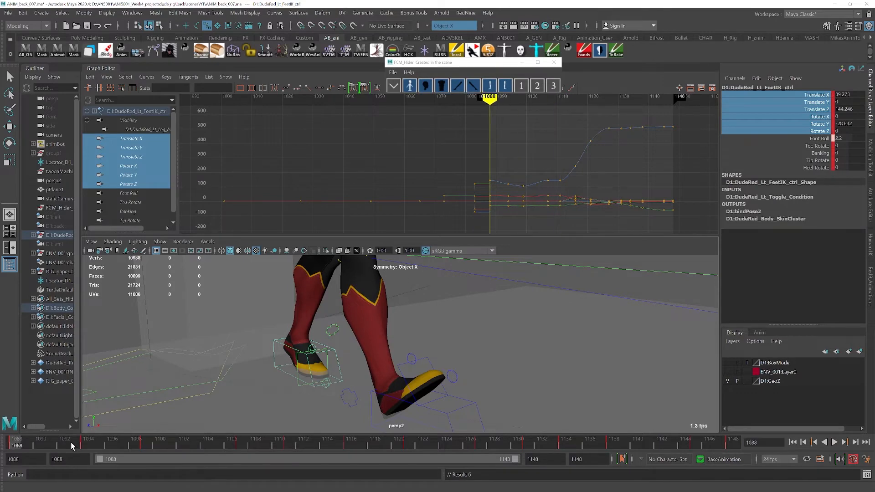
Delete the left foot IK control's translation and rotation keys from about frame 1093 through 1107
shift+drag(72, 445, 248, 445)
right_click(249, 444)
click(281, 256)
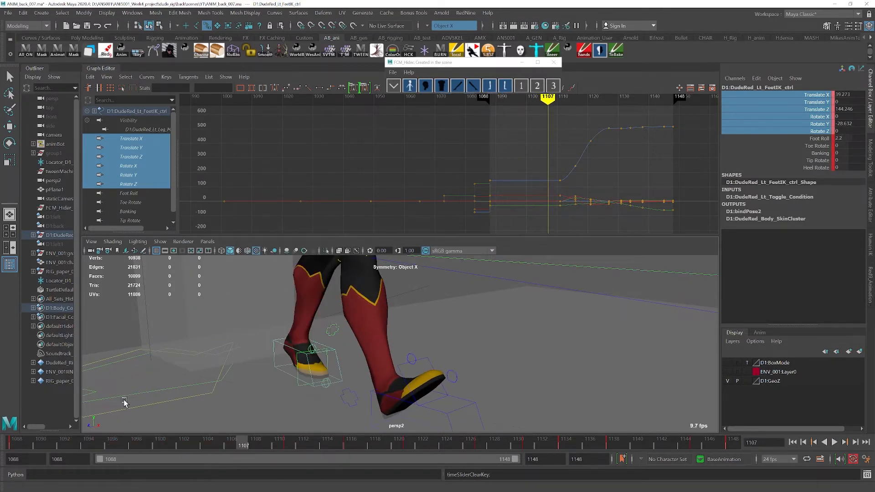
Scrub and play back the walk to check the left foot's planted contact and the leg motion
mouse_move(32, 444)
mouse_down()
mouse_move(359, 444)
mouse_move(12, 439)
mouse_move(313, 463)
mouse_move(291, 455)
mouse_up()
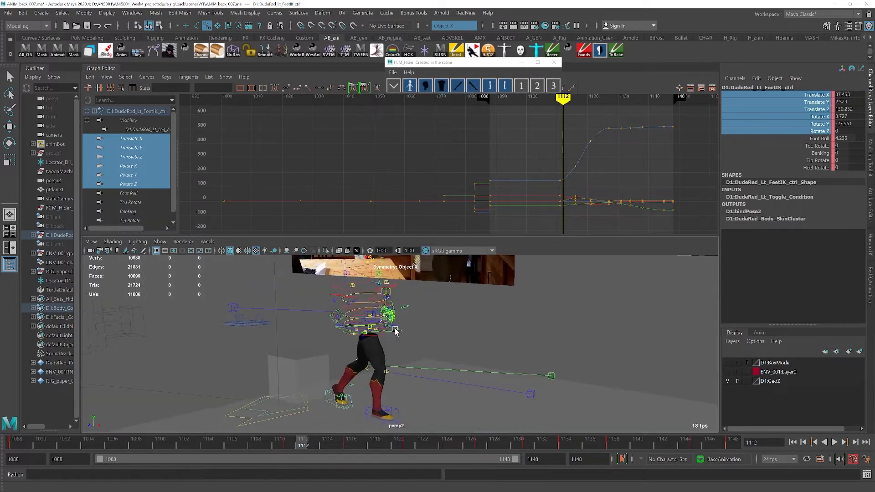
alt+drag(397, 332, 416, 332)
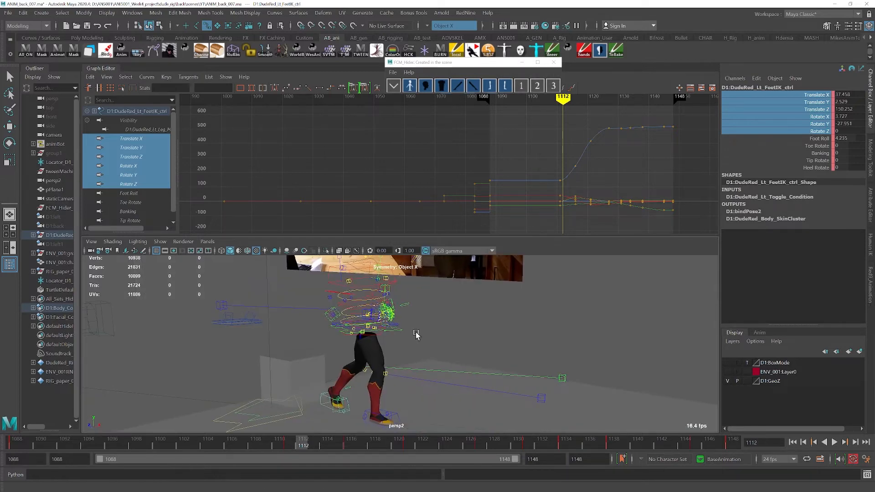
key(alt+v)
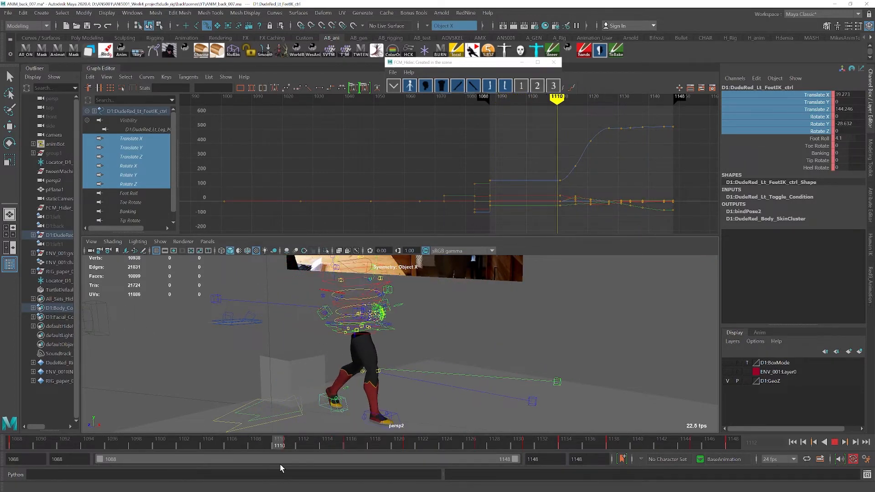
drag(313, 459, 152, 436)
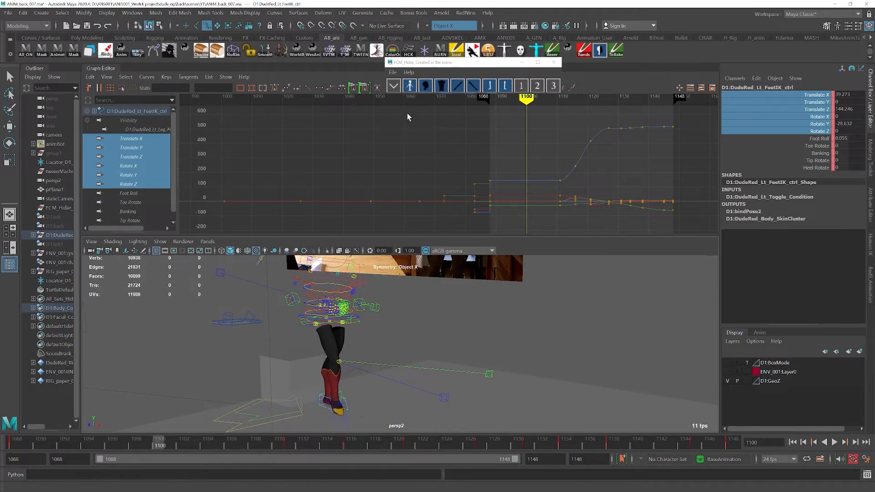
Isolate the character's torso with the FCM_Hider sets, clear the selection, and play back its motion
drag(441, 61, 574, 92)
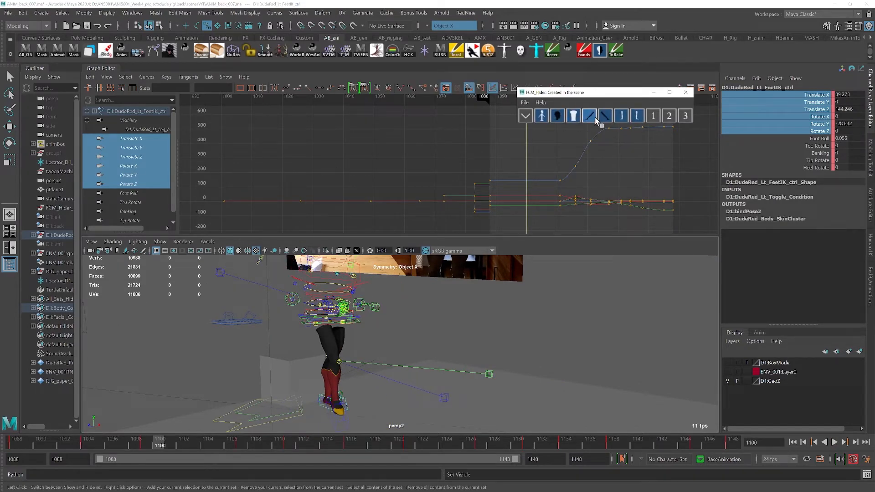
click(605, 116)
click(592, 119)
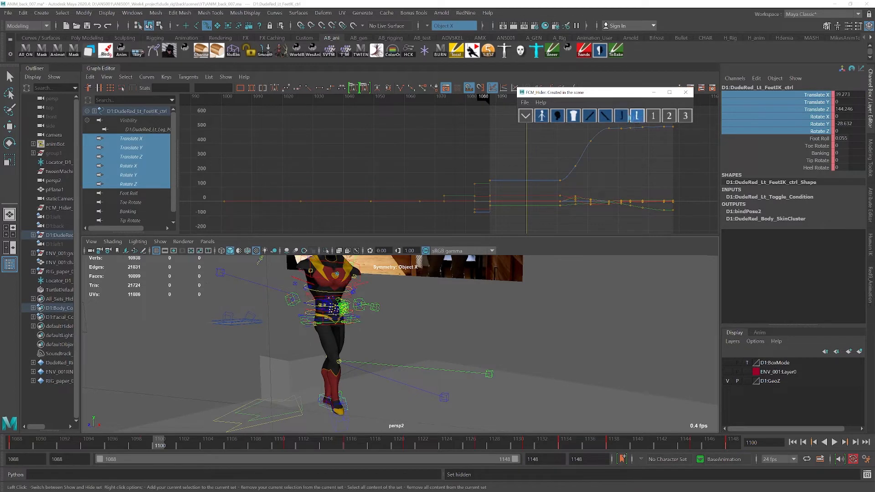
click(400, 314)
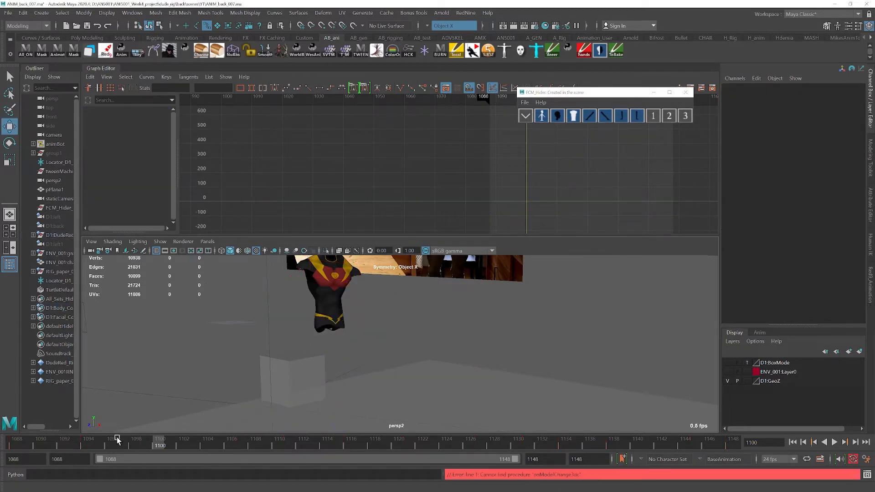
key(alt+v)
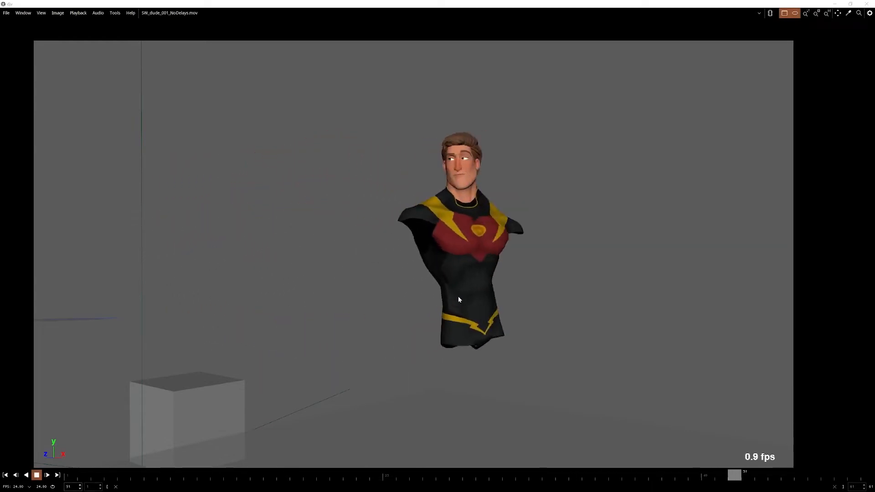
Switch back to Maya and examine the chest control's keys in the Graph Editor, isolating and framing its Translate Y curve
key(alt+Tab)
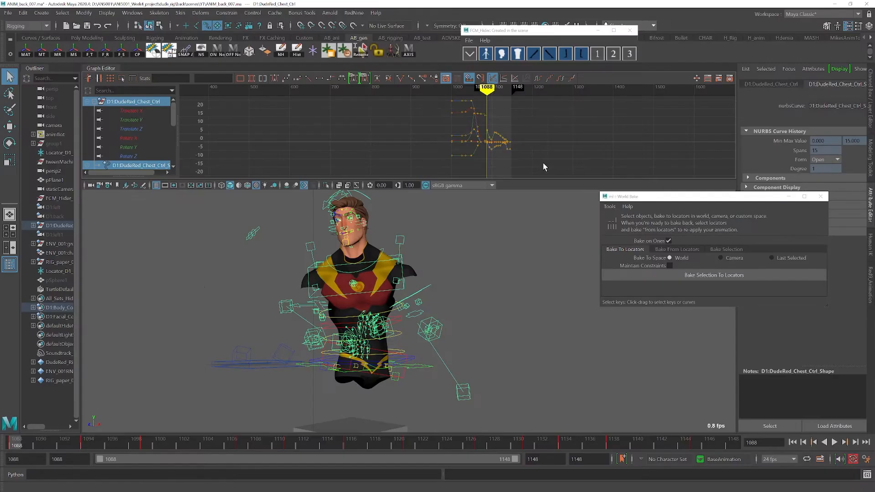
drag(543, 163, 486, 108)
key(f)
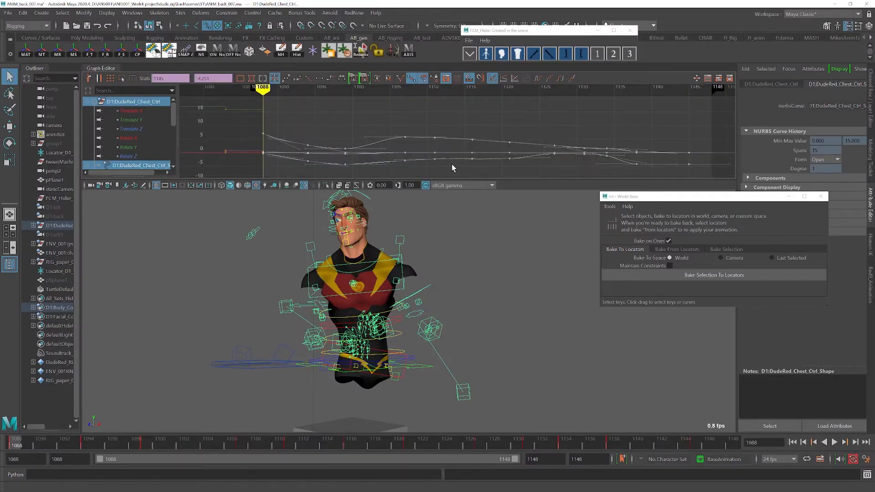
click(142, 121)
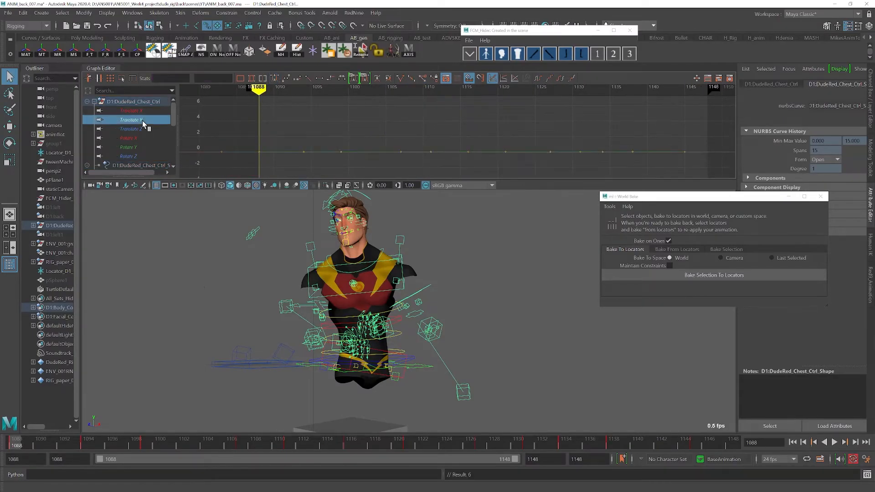
key(a)
drag(444, 127, 581, 124)
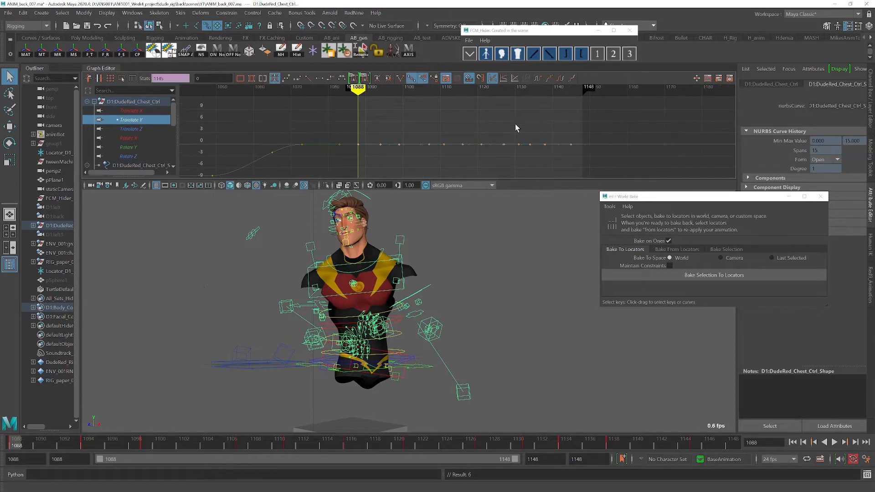
key(f)
Scrub the torso's motion from frame 1088 to 1111 with the chest control selected and the Move tool active
drag(21, 444, 2, 444)
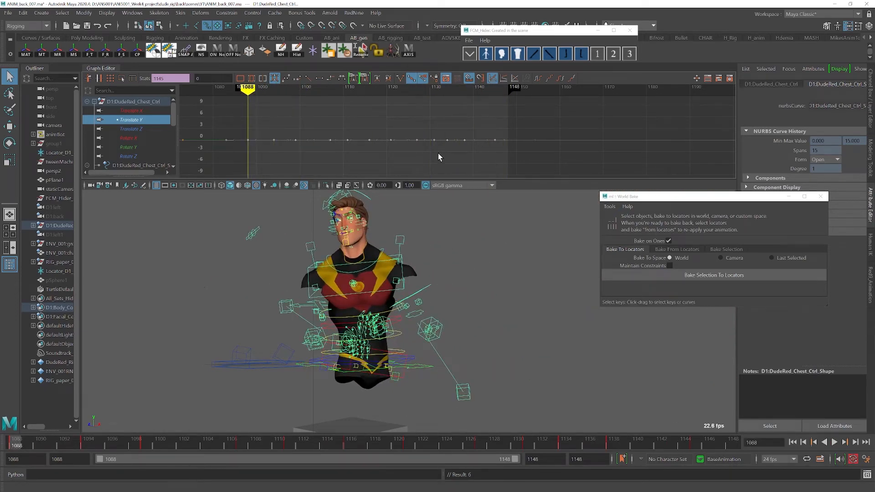
drag(25, 444, 244, 444)
click(424, 256)
key(w)
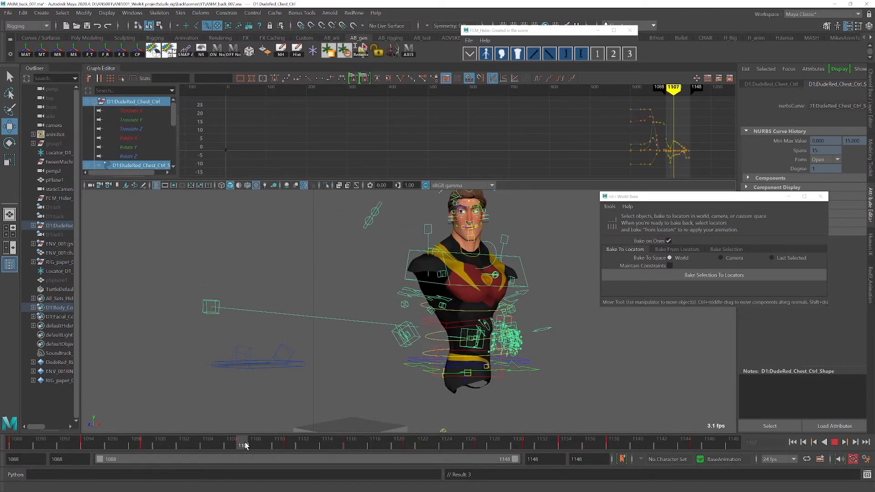
click(291, 445)
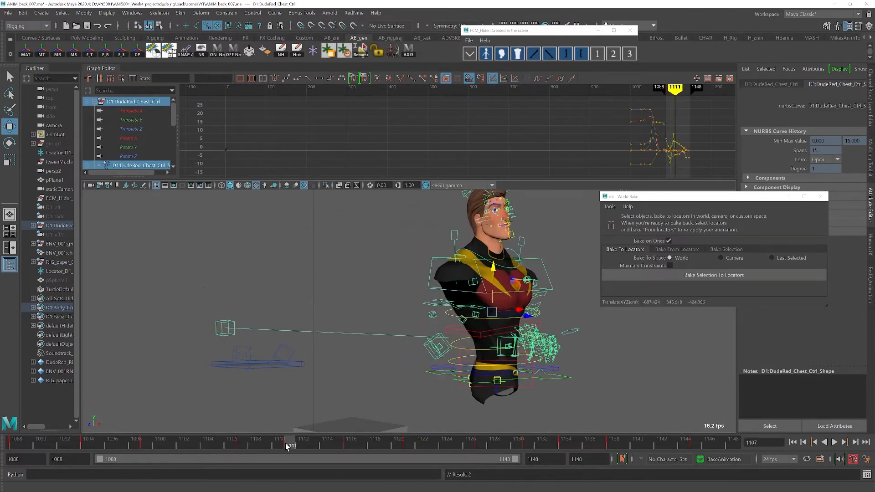
Scrub and play back the torso's motion, and examine the chest control's Translate Y curve at frame 1121
drag(310, 445, 405, 442)
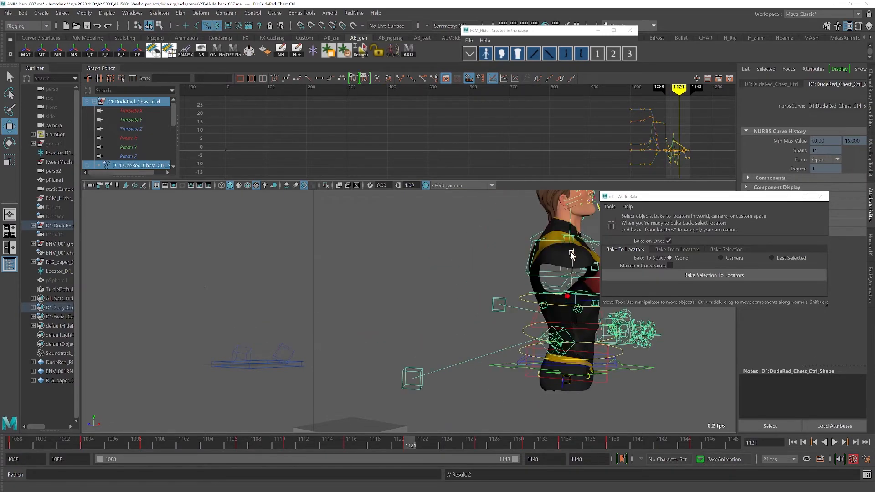
drag(184, 439, 10, 442)
key(alt+v)
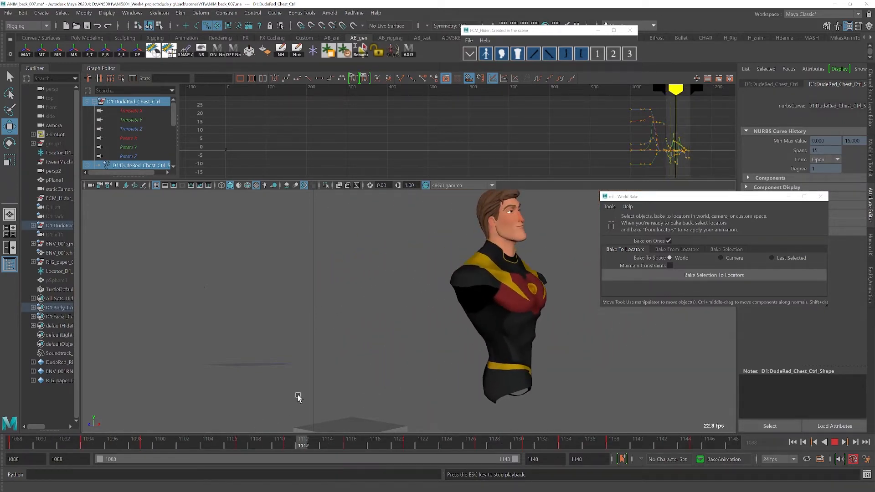
key(Escape)
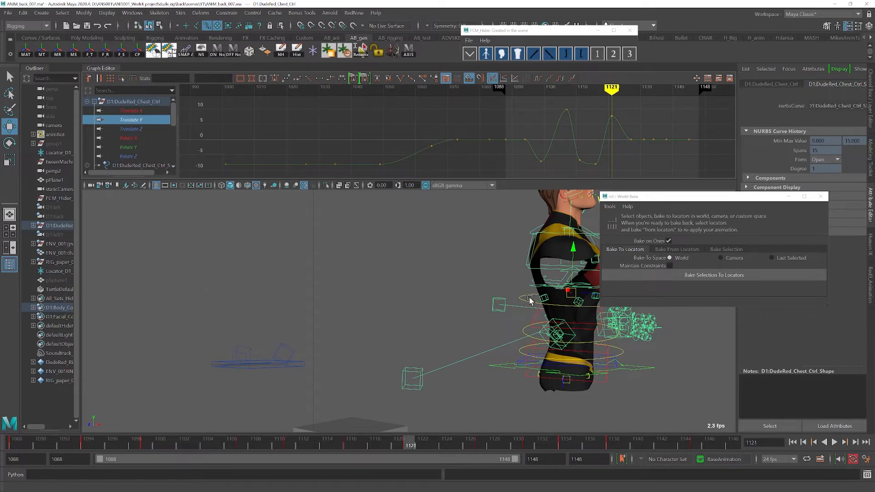
click(527, 297)
click(523, 294)
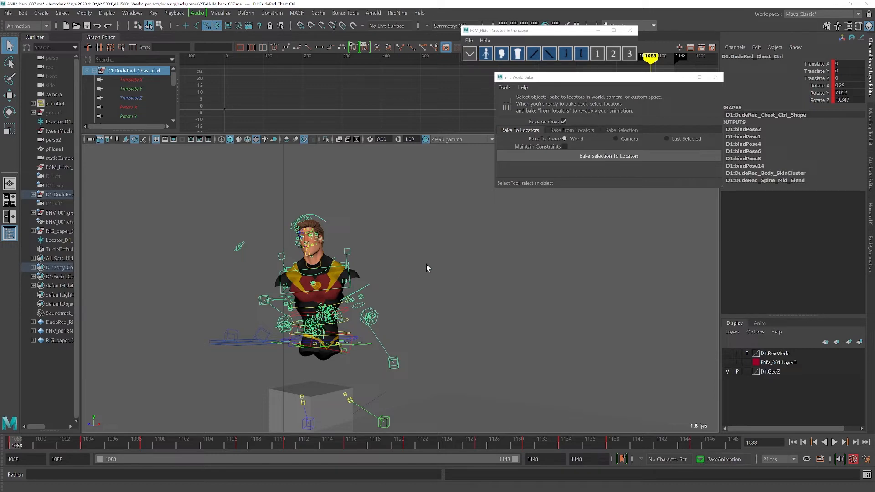
Bake the chest control to a world-space locator on ones with Maintain Constraints enabled
click(563, 122)
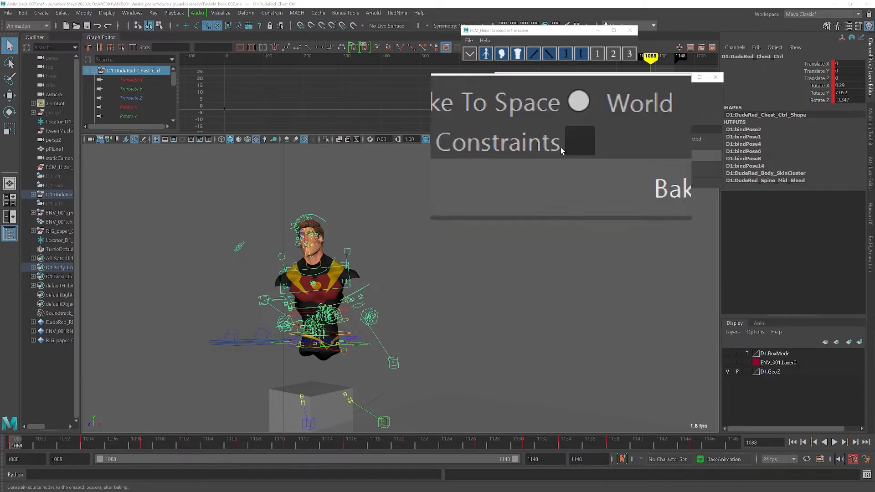
click(564, 146)
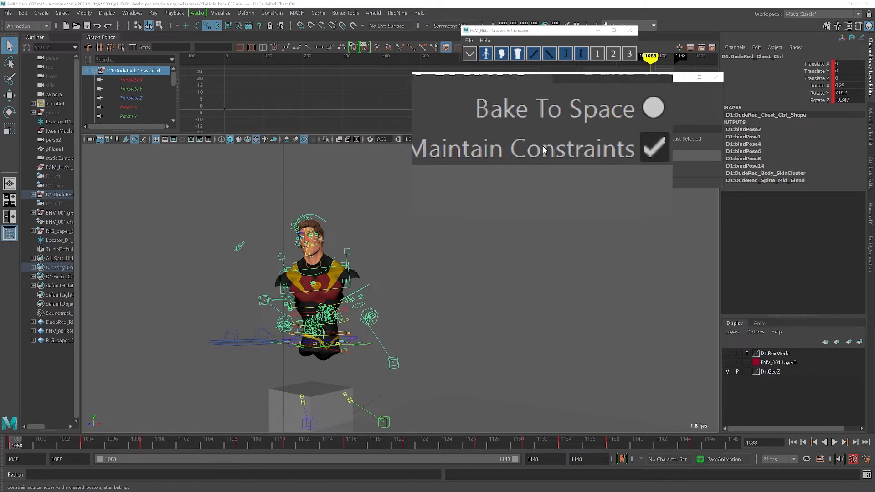
click(564, 122)
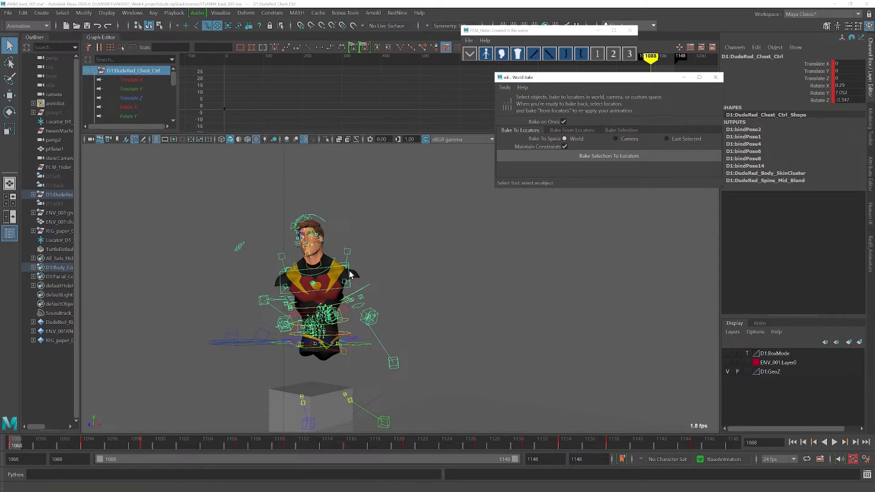
click(597, 156)
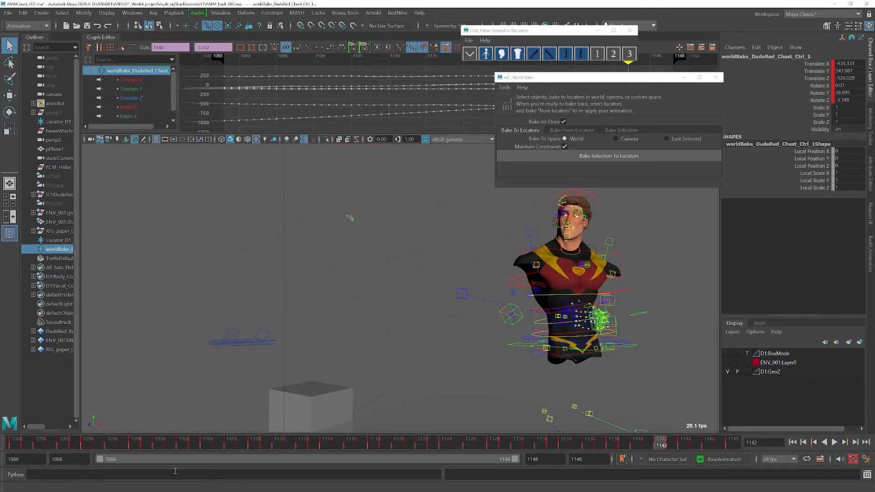
Play back the torso with the chest constrained to its locator, and return to the first frame
key(alt+v)
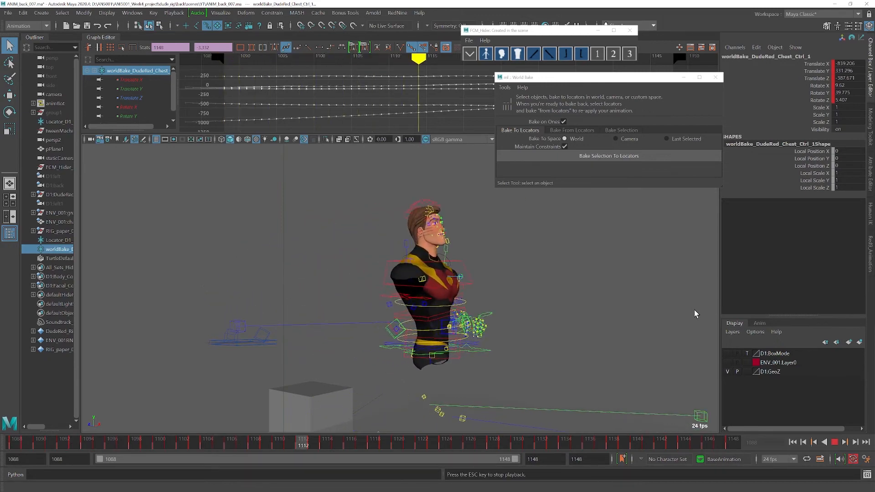
key(Escape)
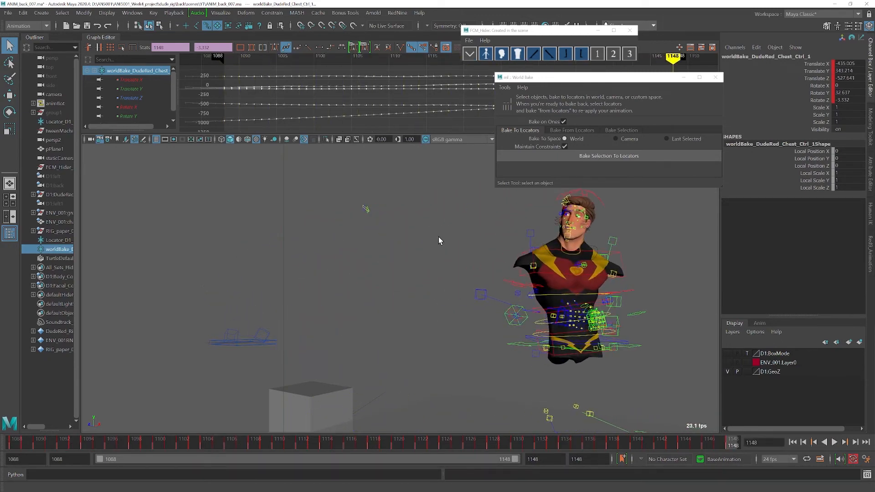
key(alt+shift+v)
Try moving the chest locator and scaling its Translate Y keys in world space, and play back the motion
key(w)
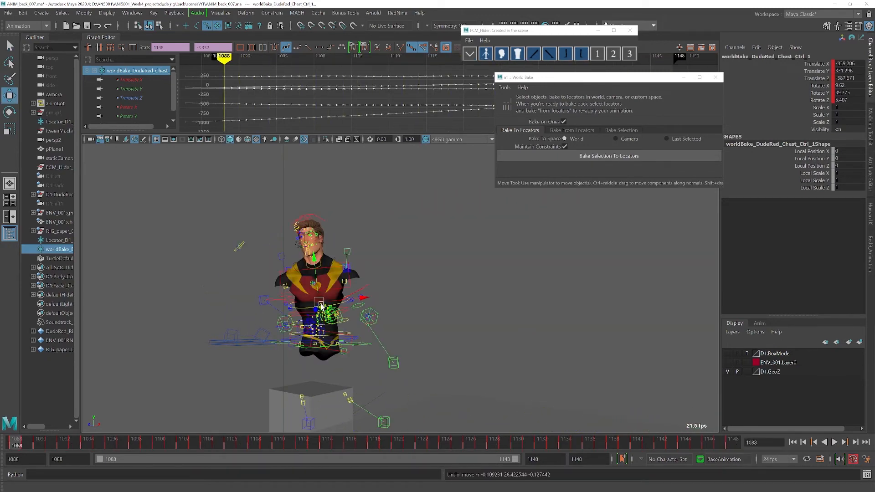
middle_drag(230, 282, 345, 327)
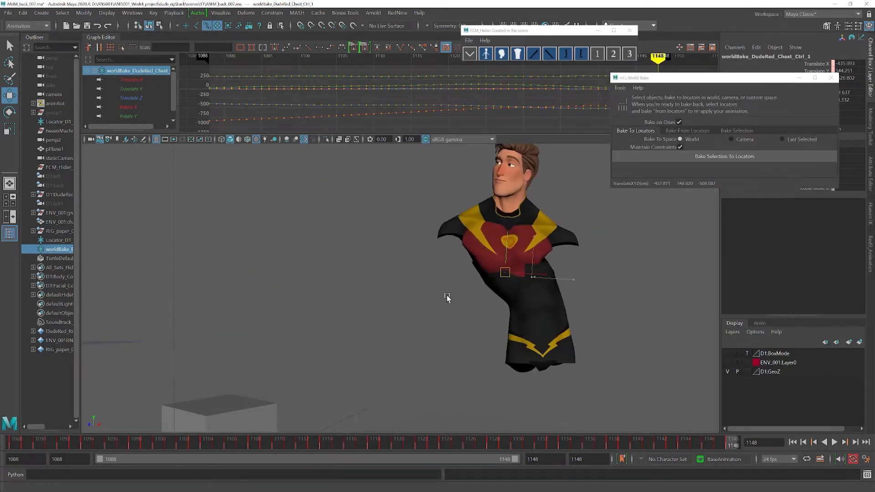
middle_drag(446, 298, 500, 280)
key(ctrl+z)
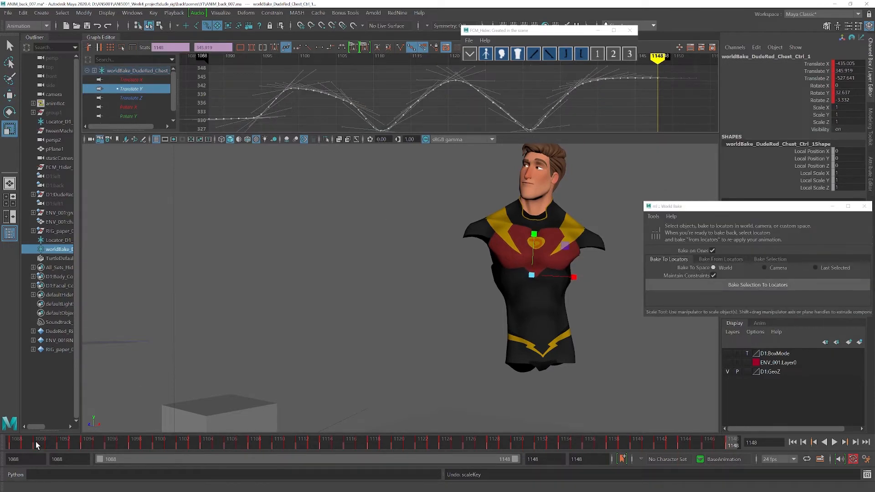
key(alt+v)
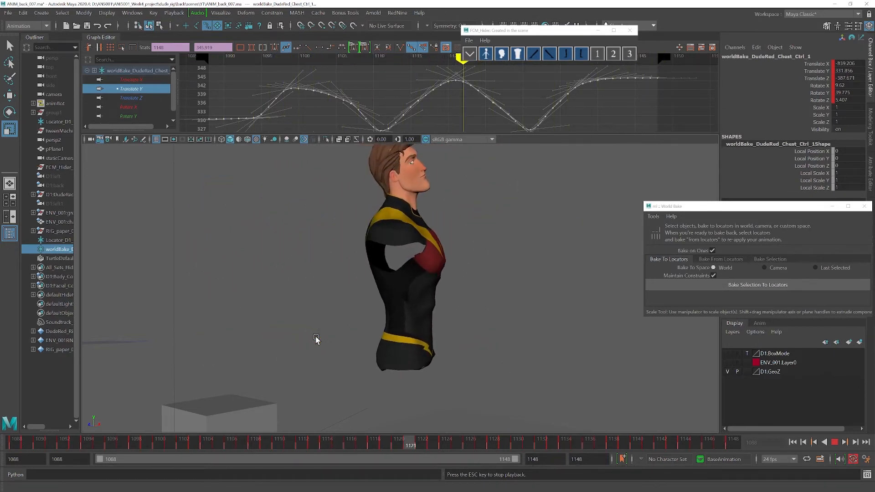
key(Escape)
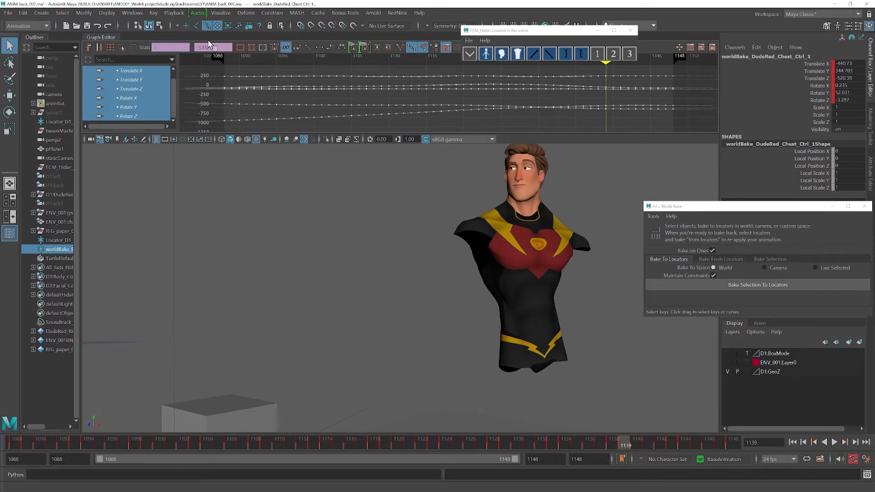
Try offsetting all of the chest locator's keys forward in time, and play back the delayed chest motion
key(Return)
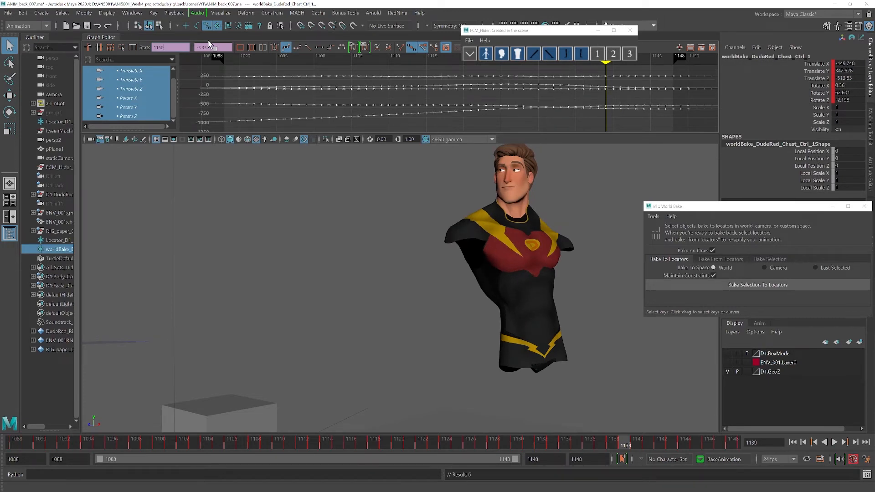
click(14, 444)
click(363, 271)
key(alt+v)
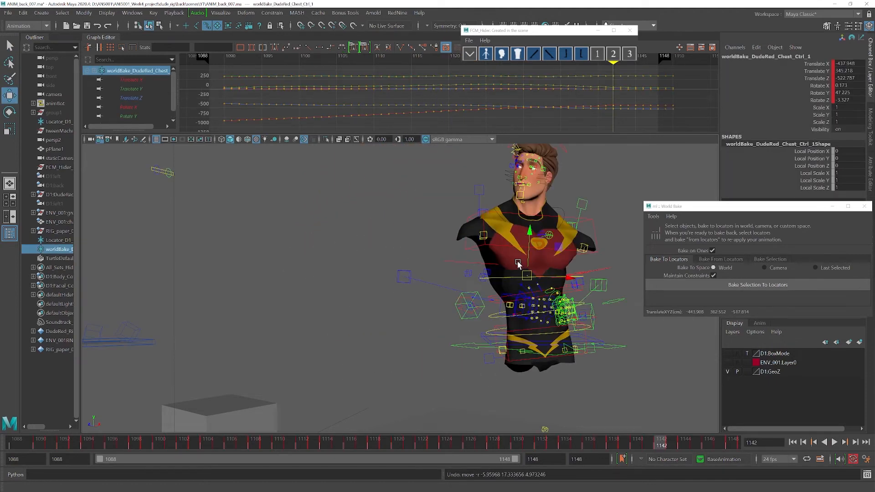
Try moving the chest locator at frame 1142, and undo the test edits made to it
drag(518, 262, 530, 284)
key(ctrl+z)
key(ctrl+z)
key(ctrl+z)
key(ctrl+z)
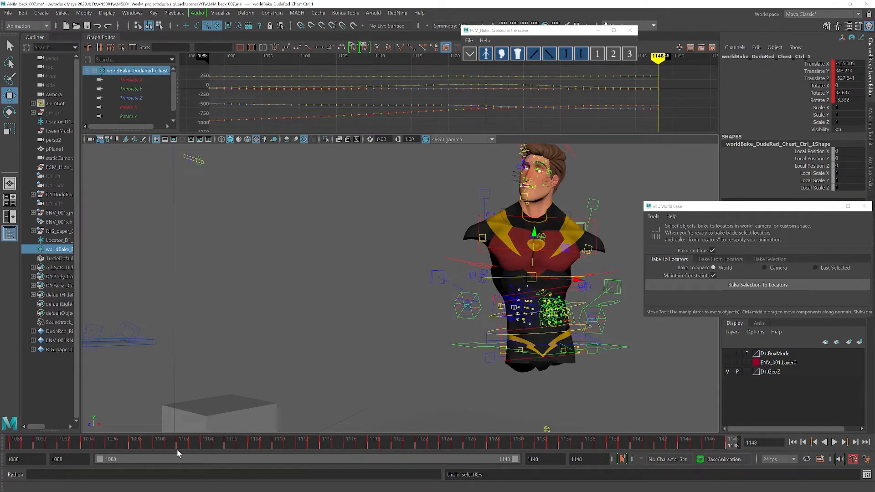
Bake the head control to its own world-space locator from frame 1088, and play back the torso
drag(85, 442, 10, 443)
click(216, 172)
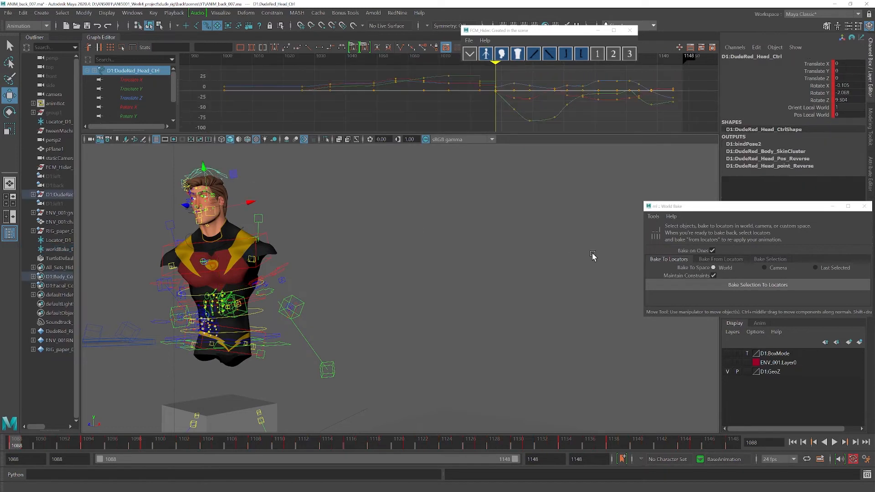
click(710, 284)
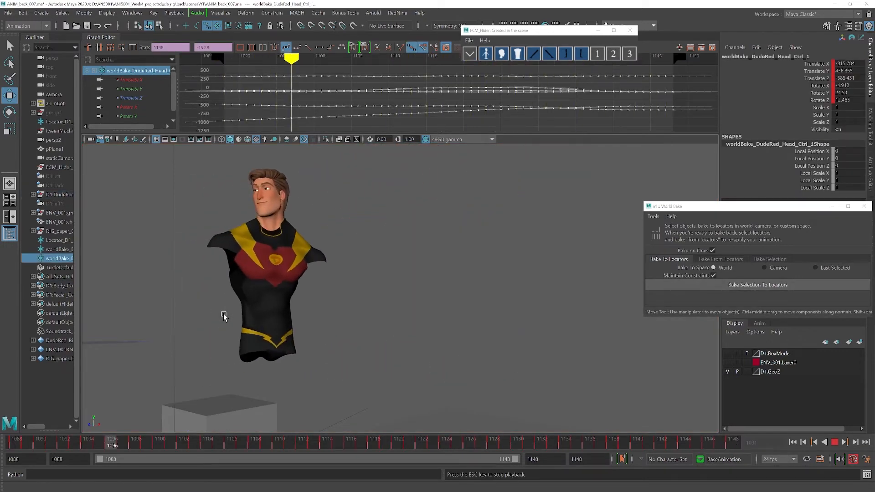
key(Escape)
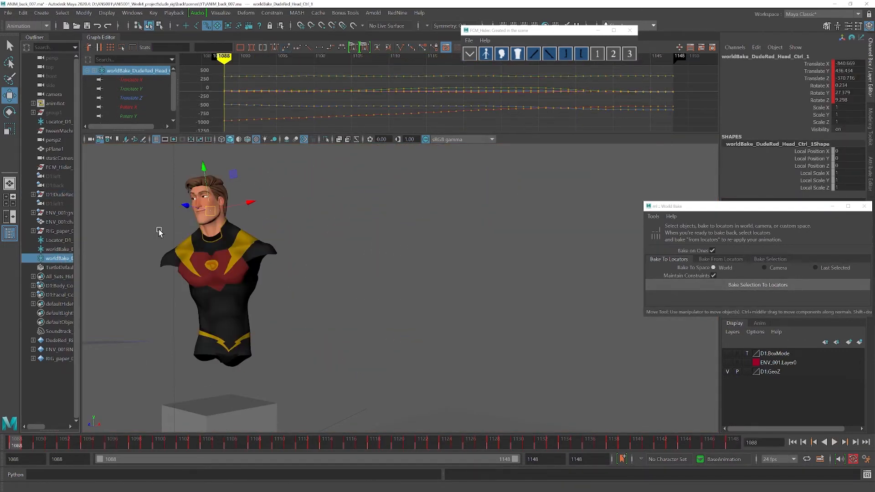
Set the local scale of the chest and head locators to 93.1 and try moving each locator
click(53, 250)
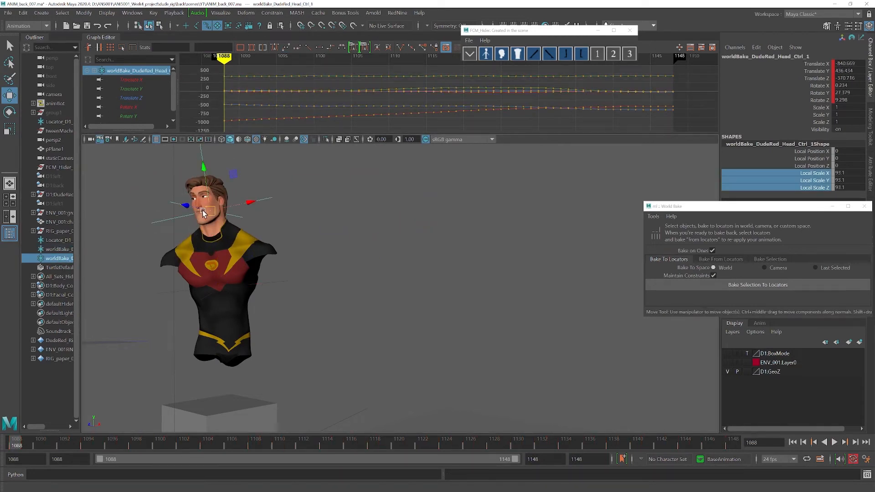
drag(206, 211, 181, 212)
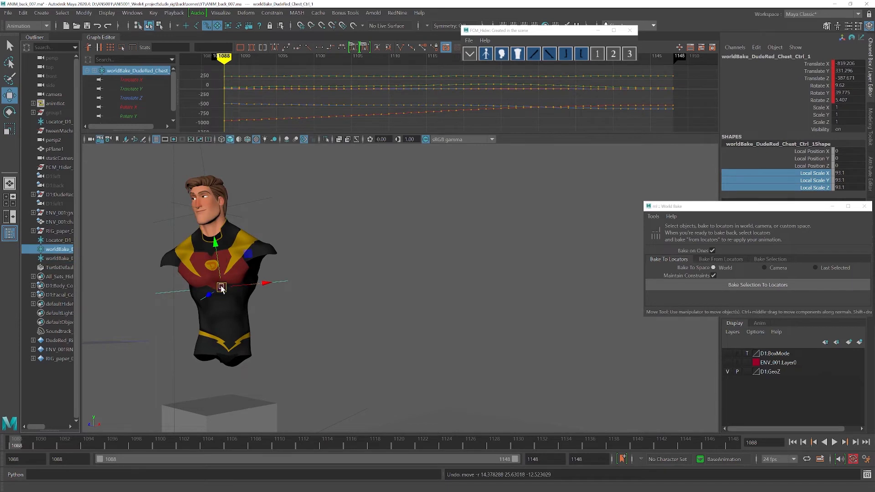
drag(222, 287, 236, 265)
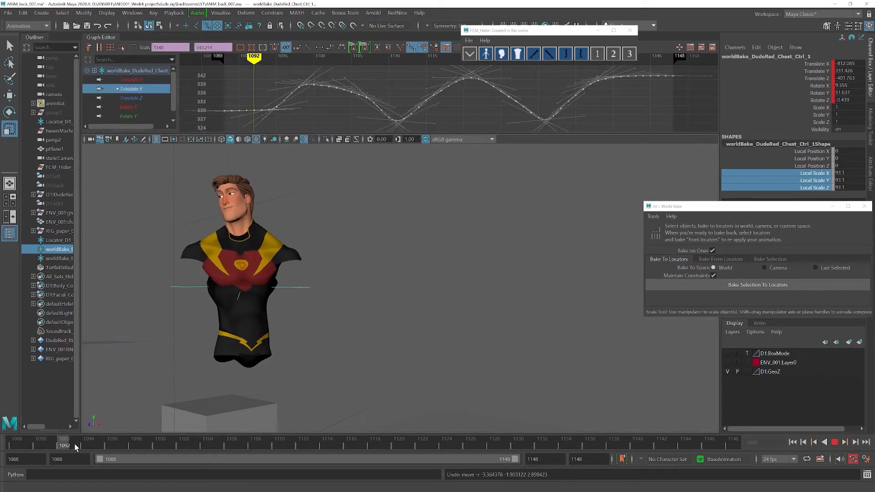
Scrub to frame 1099 and adjust the chest locator's Translate Y keys from the curve's first dip
drag(75, 444, 142, 448)
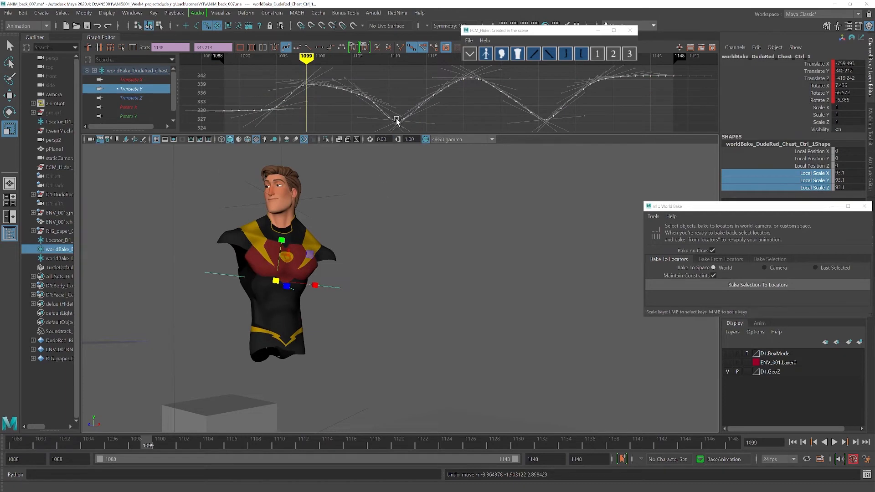
shift+middle_drag(397, 118, 397, 113)
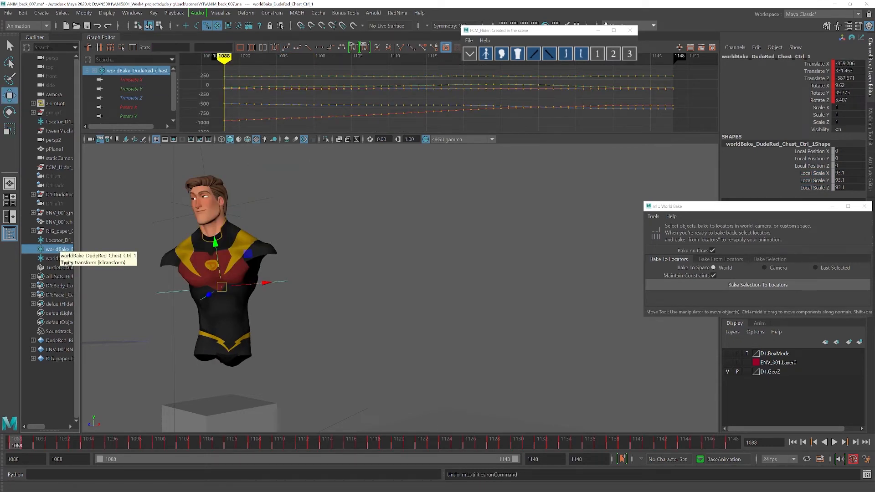
click(132, 88)
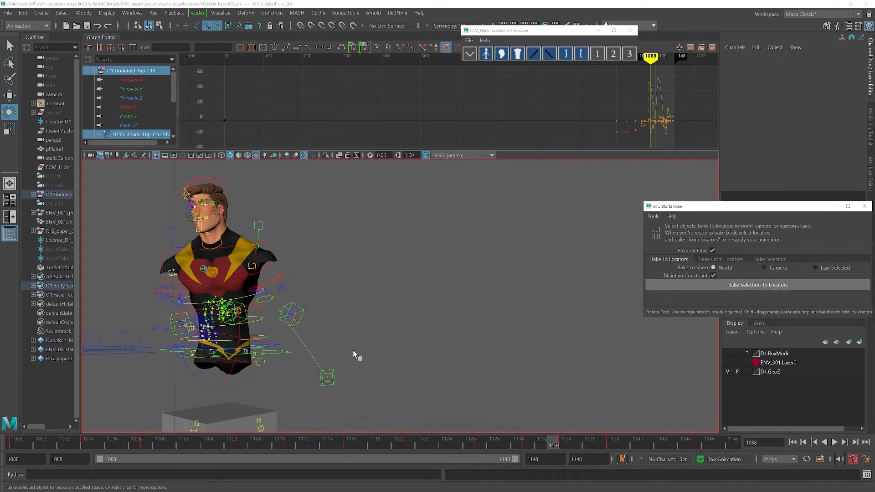
Move the hip control's world-space locator at frame 1088 and offset its keys in time
key(w)
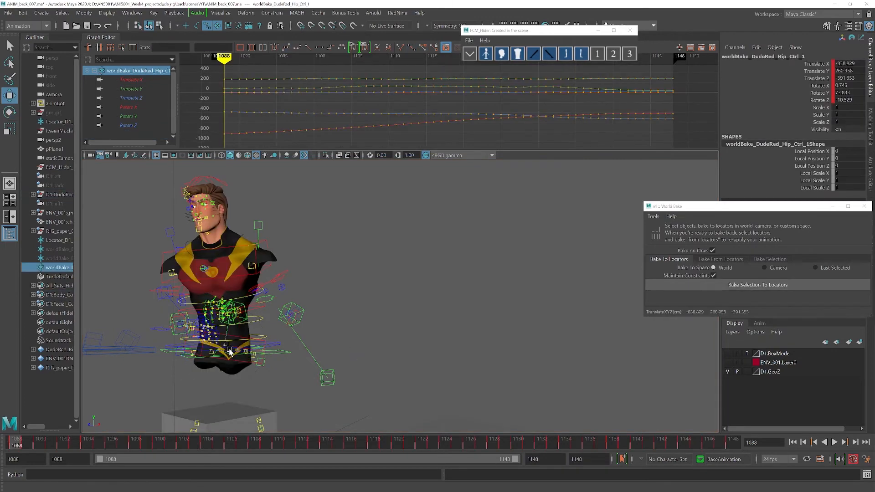
drag(225, 341, 231, 341)
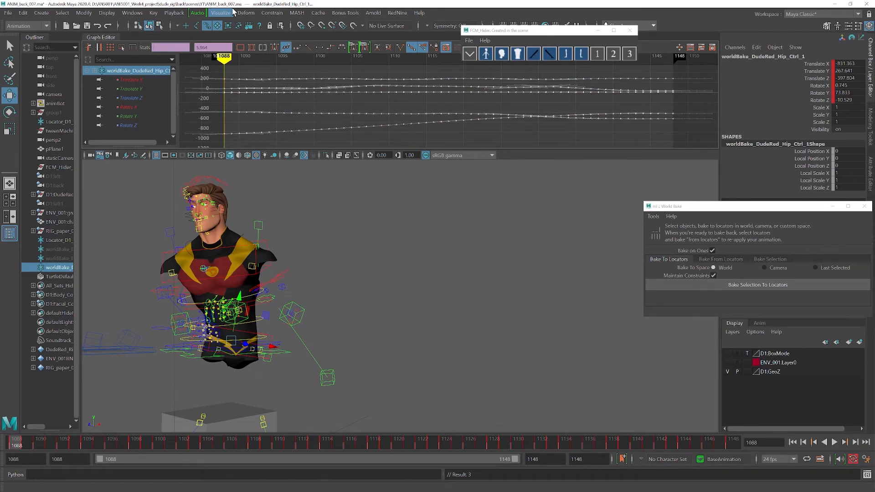
click(165, 47)
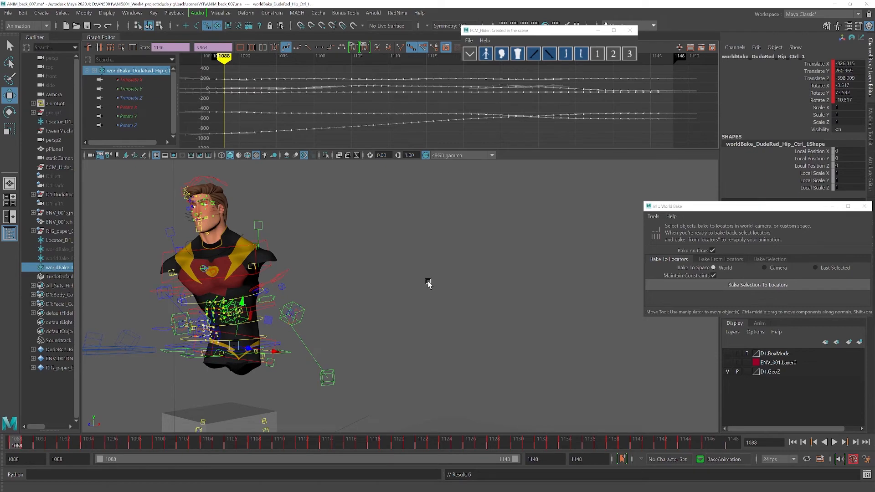
Clear the selection, hide the rig controls, and play back the torso motion
click(428, 282)
key(alt+1)
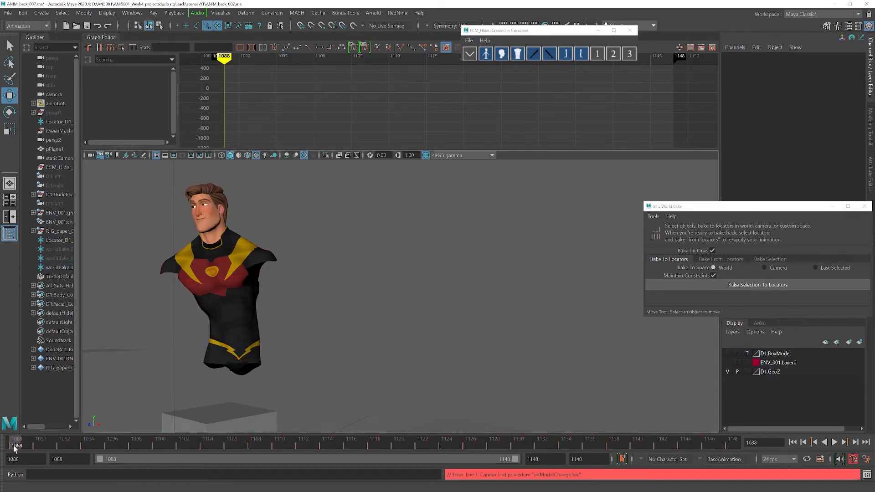
key(alt+v)
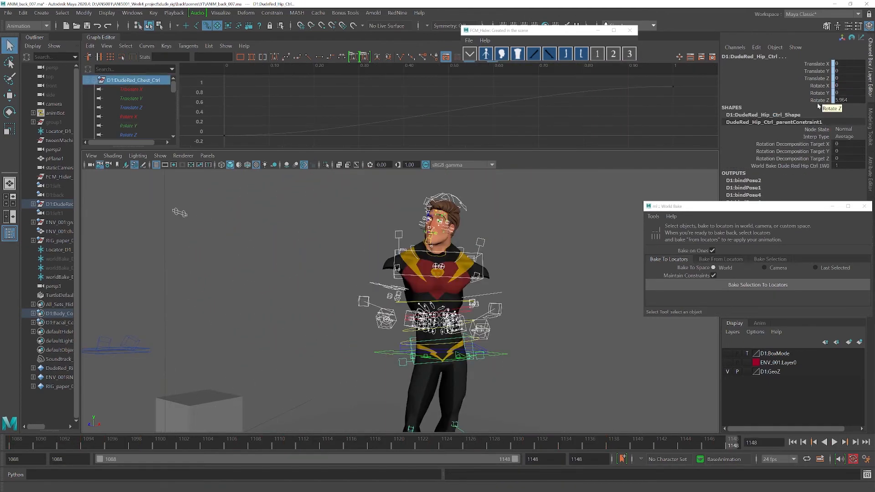
Bake the Translate and Rotate channels of the selected hip, chest and head controls with Bake Simulation
drag(818, 103, 807, 58)
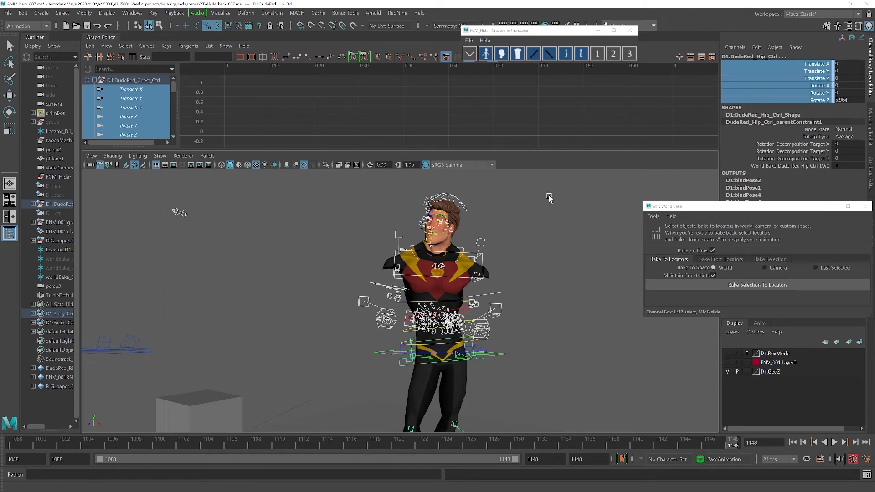
click(24, 12)
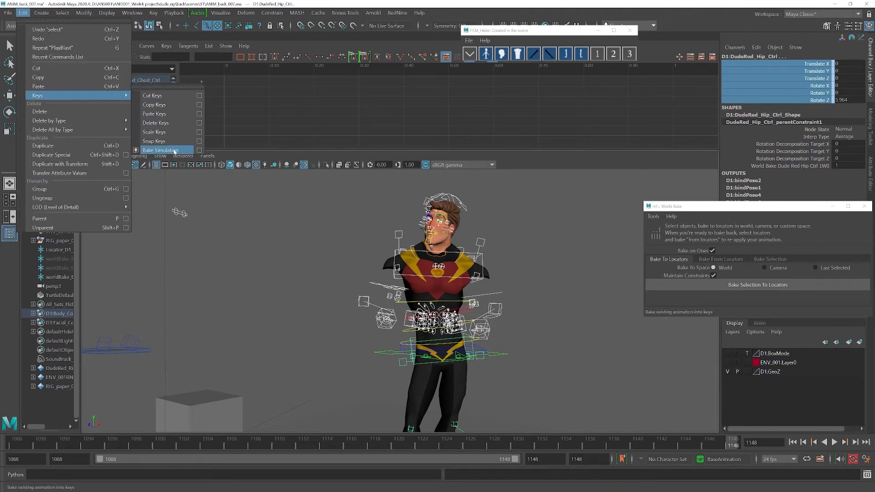
click(175, 150)
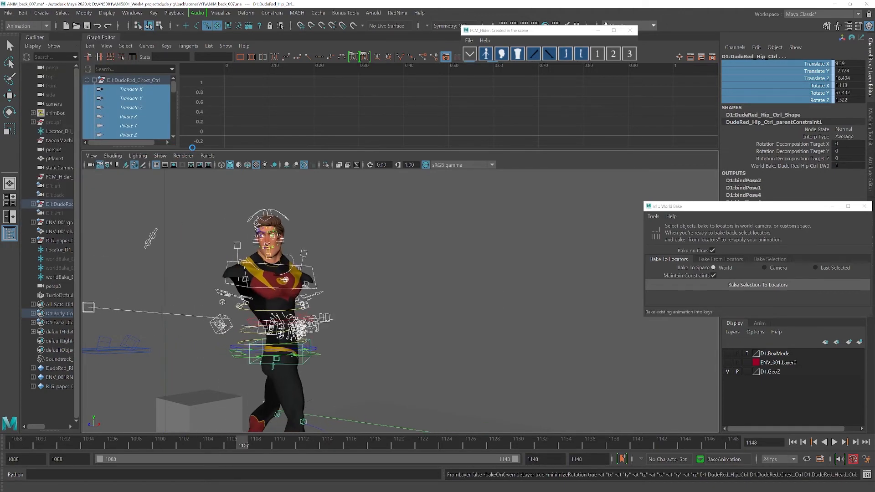
Play back the baked character animation from the start of the timeline
click(28, 442)
key(alt+v)
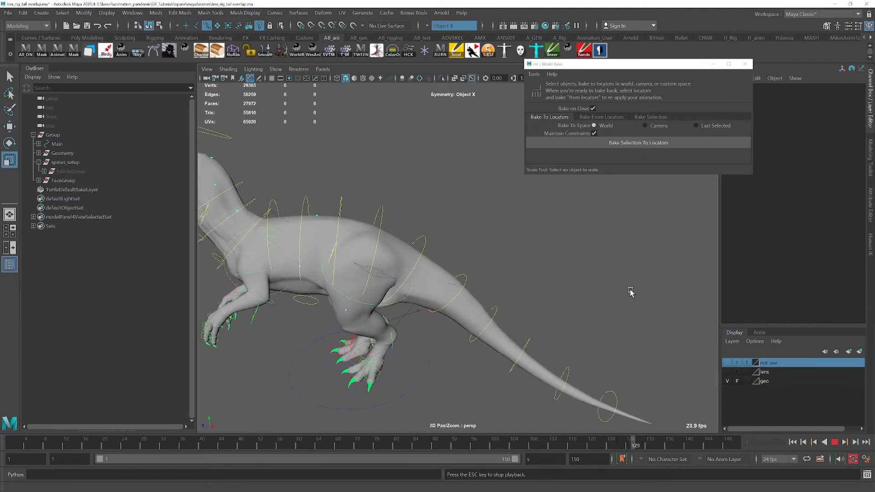
Stop playback in the T-rex scene, bake the FKTail0 to FKTail5 controls to world-space locators, and scrub to check the result
key(Escape)
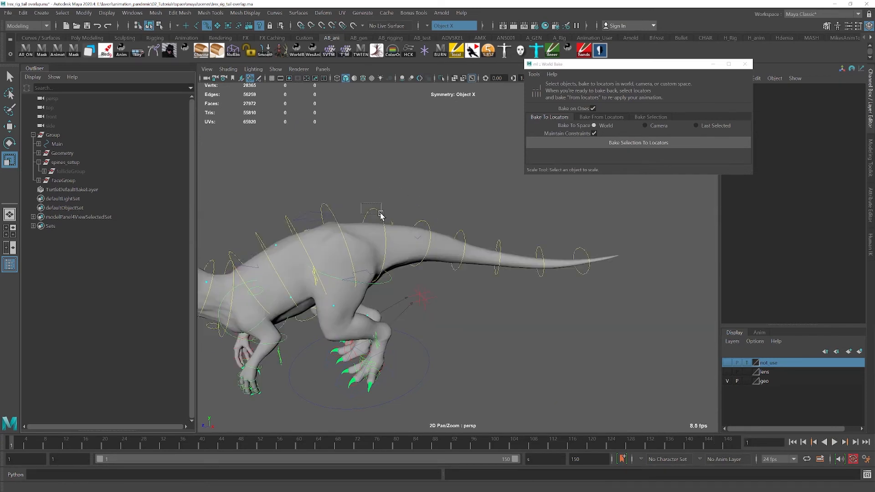
drag(381, 215, 381, 215)
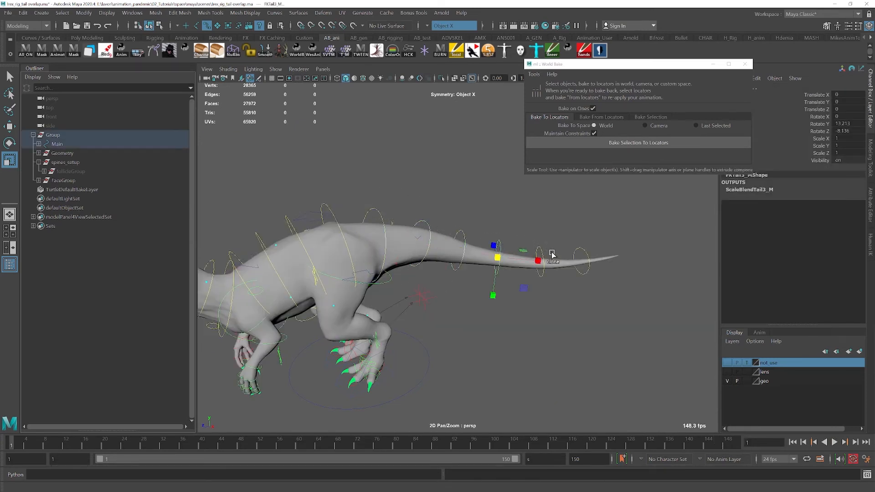
click(615, 144)
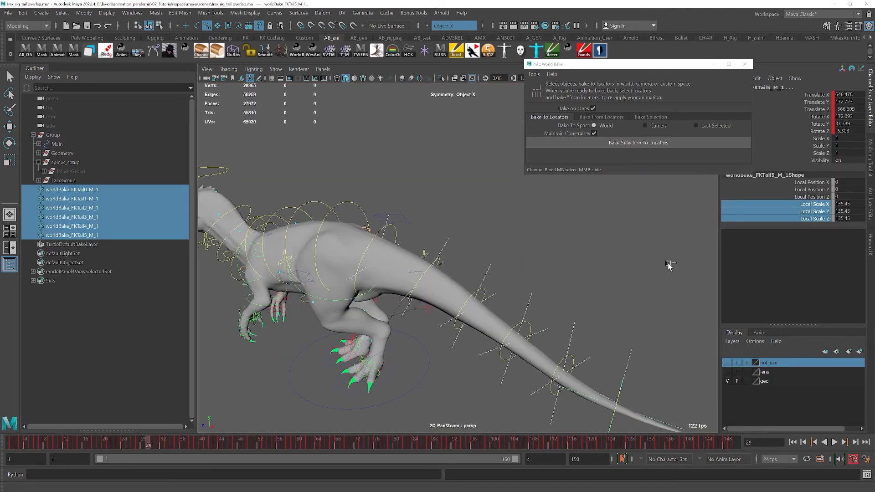
alt+drag(298, 260, 237, 249)
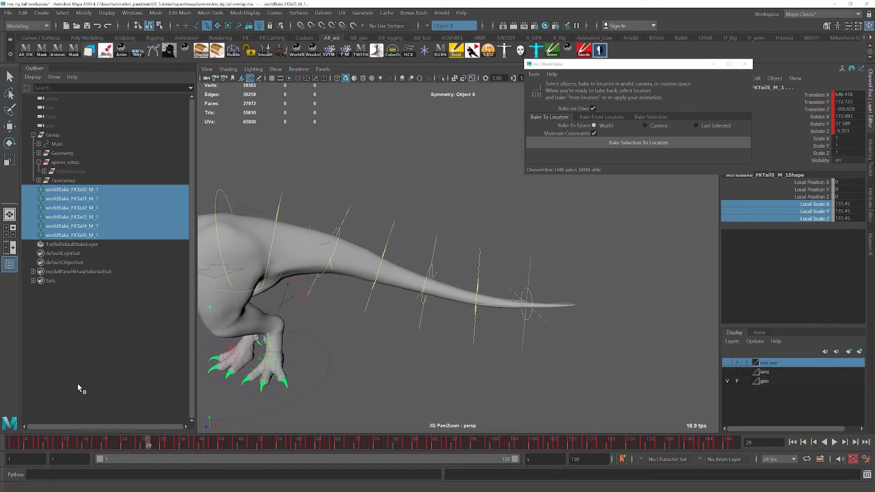
drag(24, 440, 163, 440)
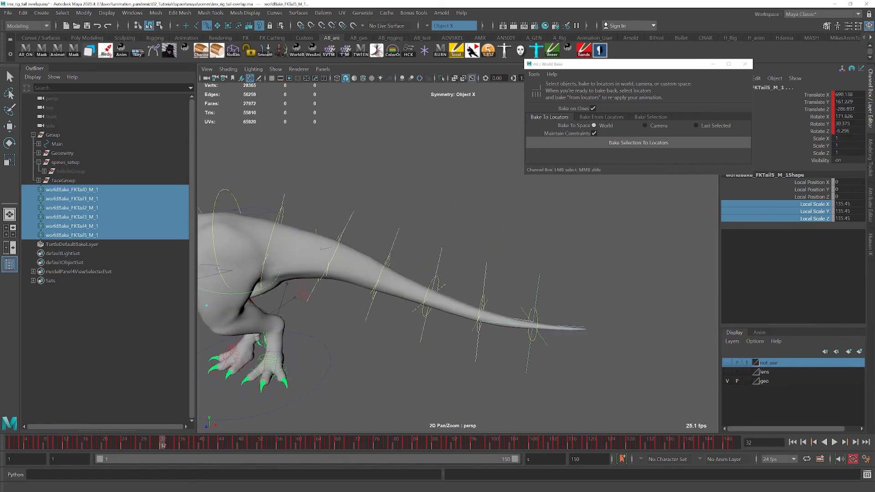
Compare the FKTail1 control at frame 72 with its world-space locator's curves, stepping back to frame 66
drag(874, 491, 454, 11)
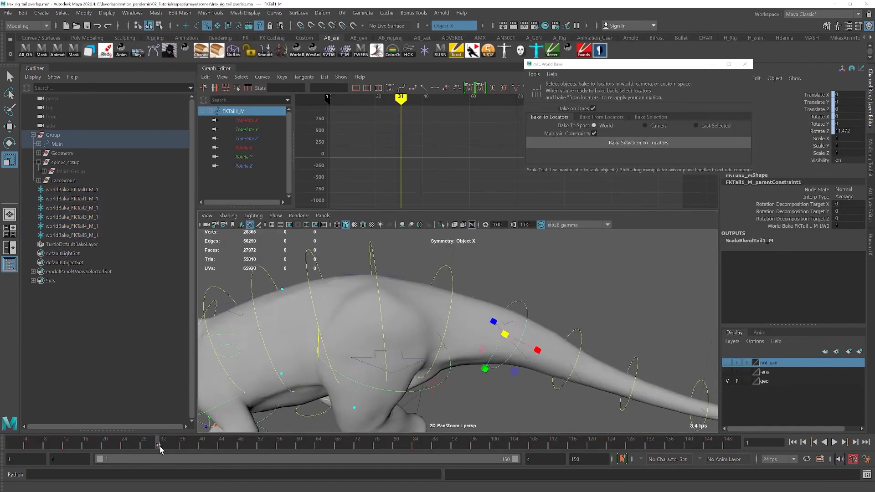
drag(157, 447, 380, 446)
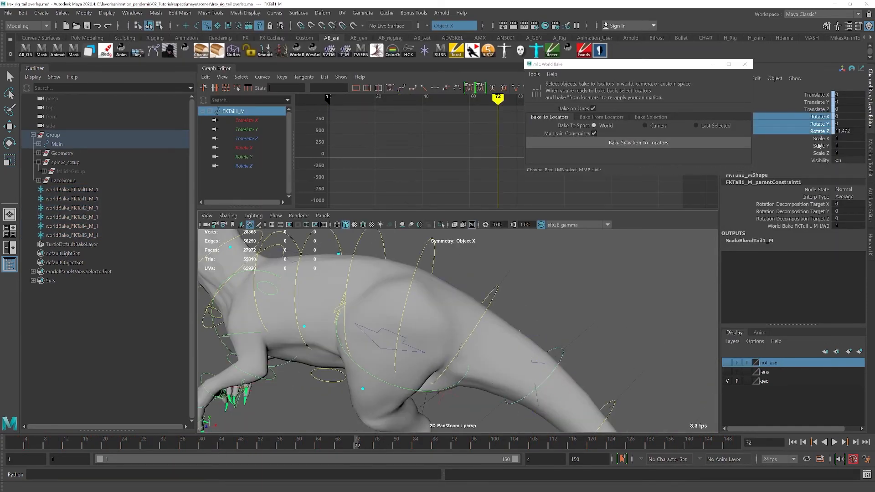
drag(595, 329, 596, 333)
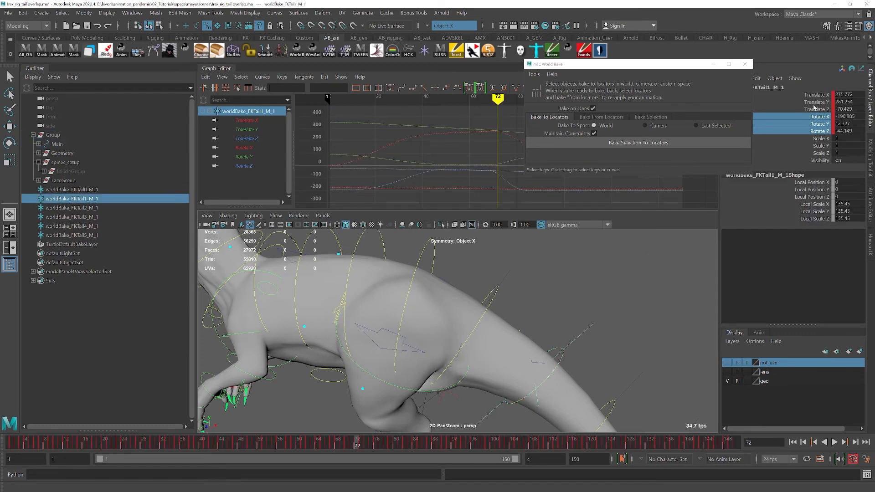
key(alt+comma)
key(alt+comma)
key(alt+comma)
key(alt+comma)
key(alt+comma)
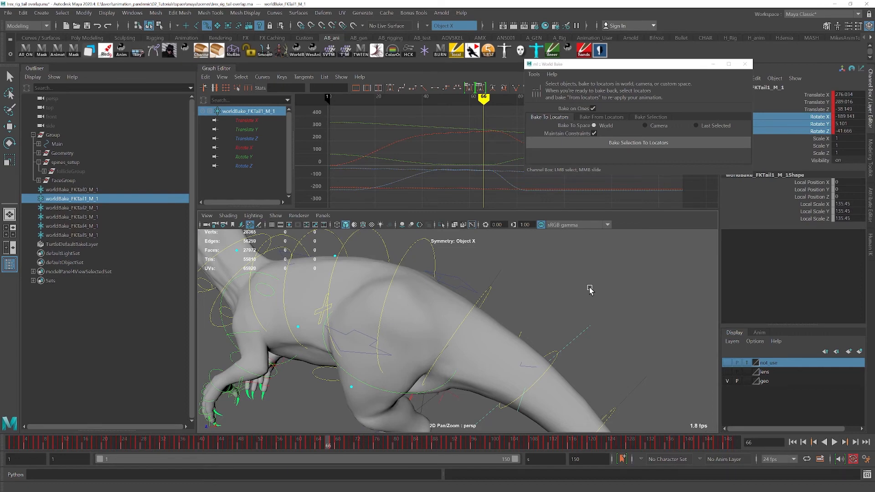
Add the FKTail2 to FKTail5 locators to the selected FKTail1 locator and frame all their animation curves
alt+right_drag(572, 356, 406, 291)
alt+drag(406, 291, 469, 317)
alt+middle_drag(468, 318, 360, 317)
key(q)
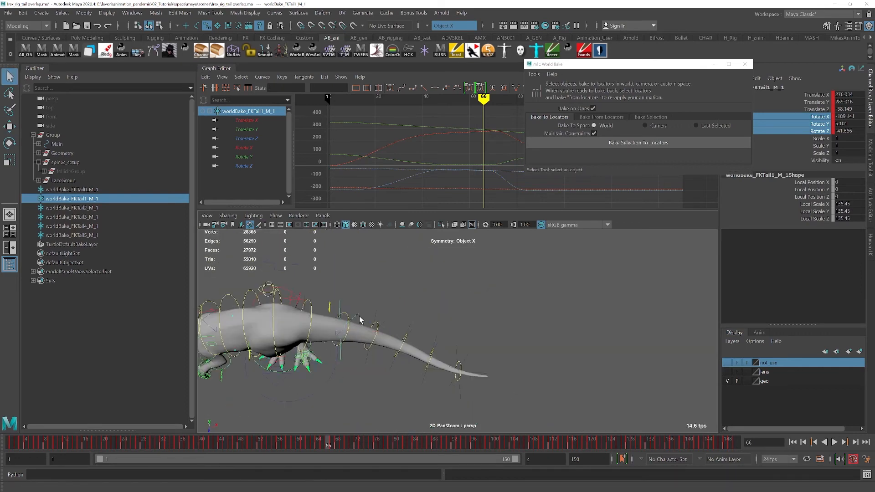
shift+click(377, 311)
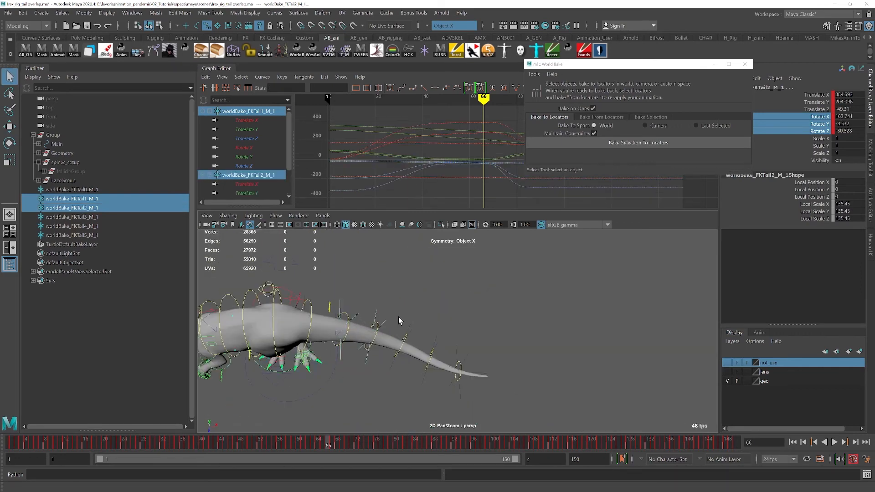
shift+click(410, 325)
shift+click(436, 336)
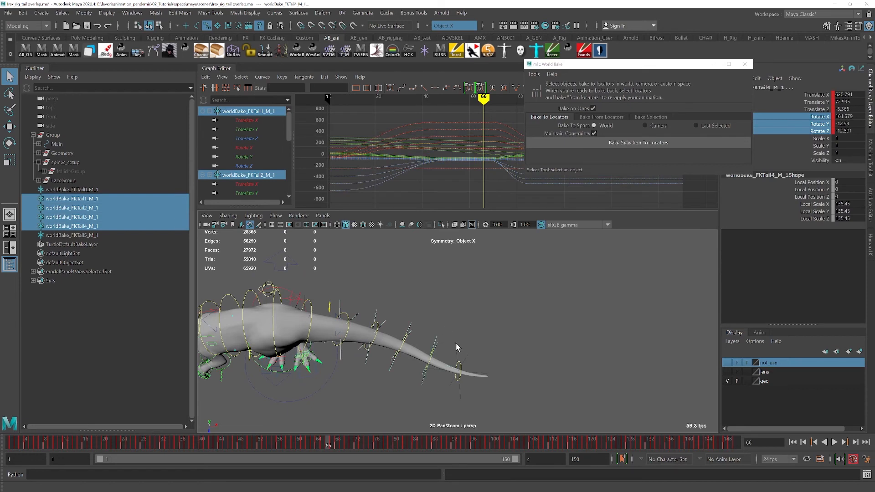
shift+click(456, 347)
key(a)
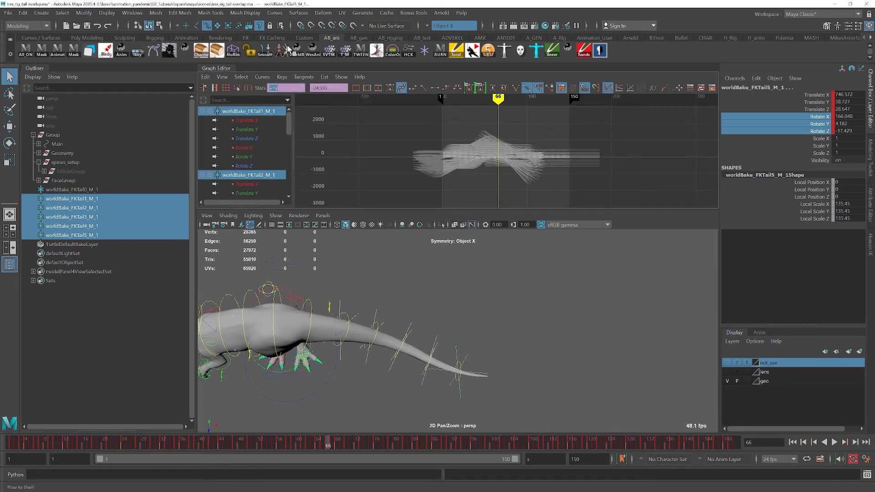
click(405, 329)
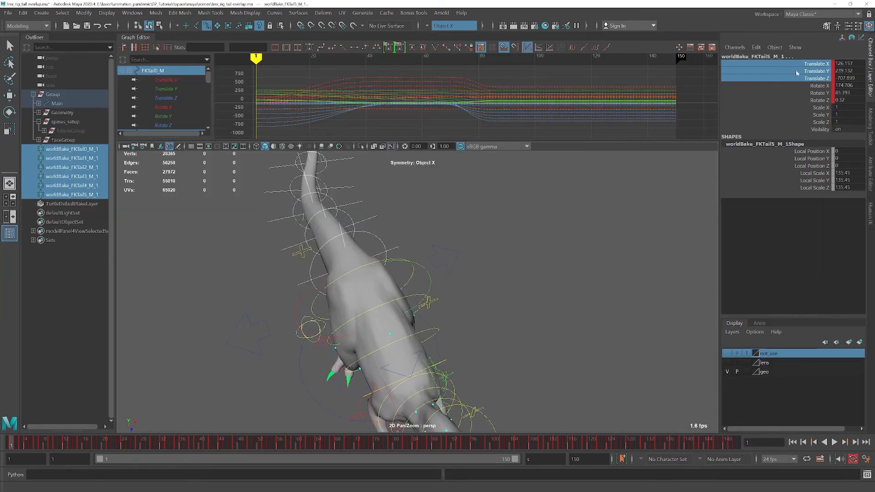
Remove the Translate X, Y and Z animation from the world-space tail locators, keeping only their rotation curves
right_click(775, 71)
click(816, 242)
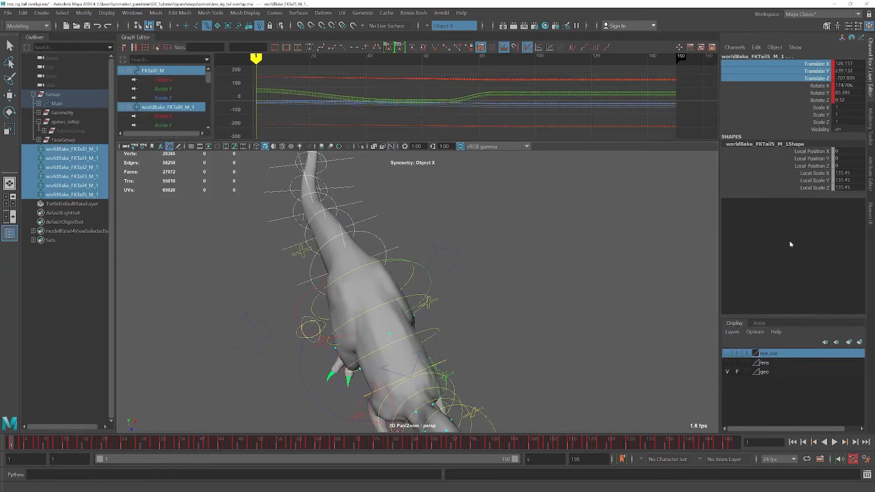
drag(379, 249, 321, 251)
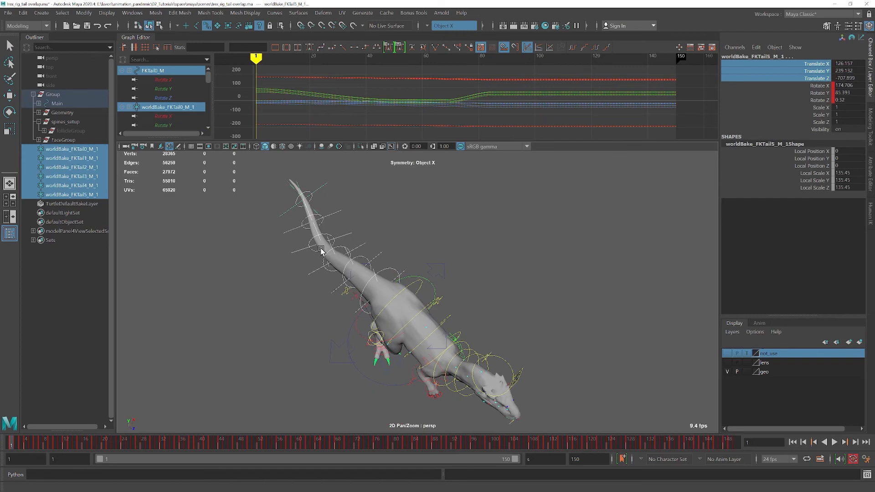
Select all six tail locators and move them along X away from the body, to Translate X -238.014 on the FKTail0 locator
click(63, 195)
shift+click(68, 149)
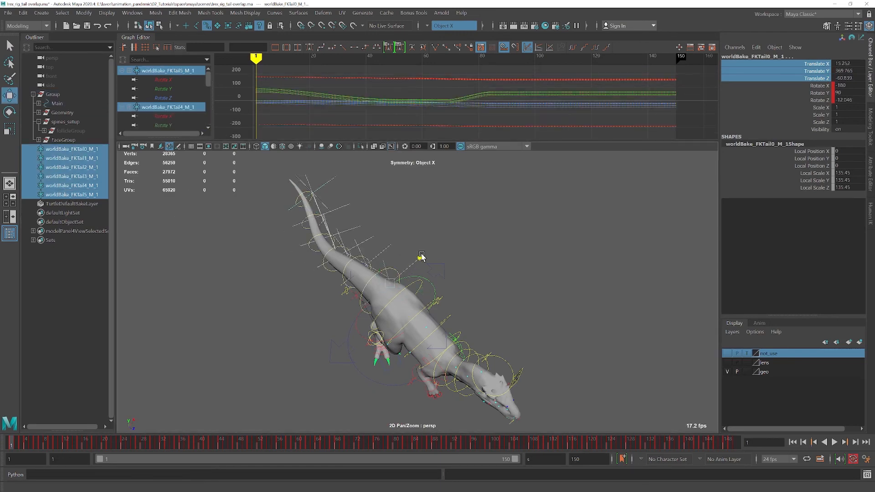
drag(422, 257, 437, 243)
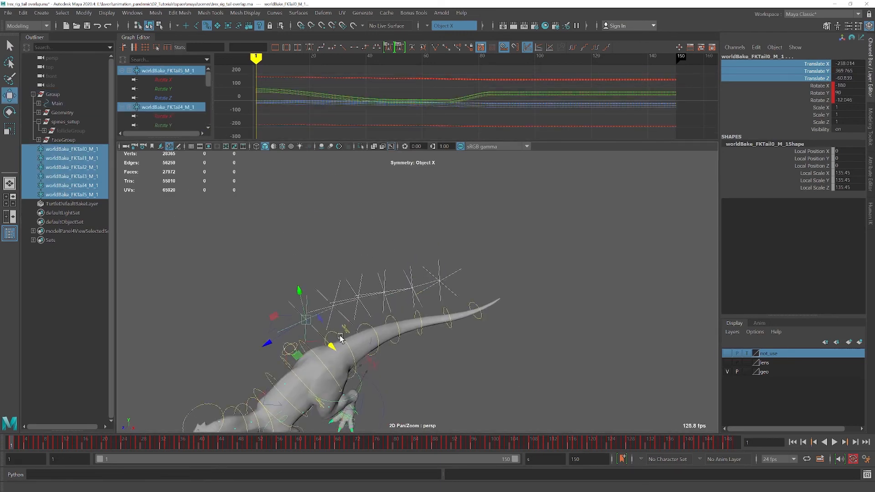
alt+drag(340, 337, 327, 310)
alt+middle_drag(291, 345, 252, 326)
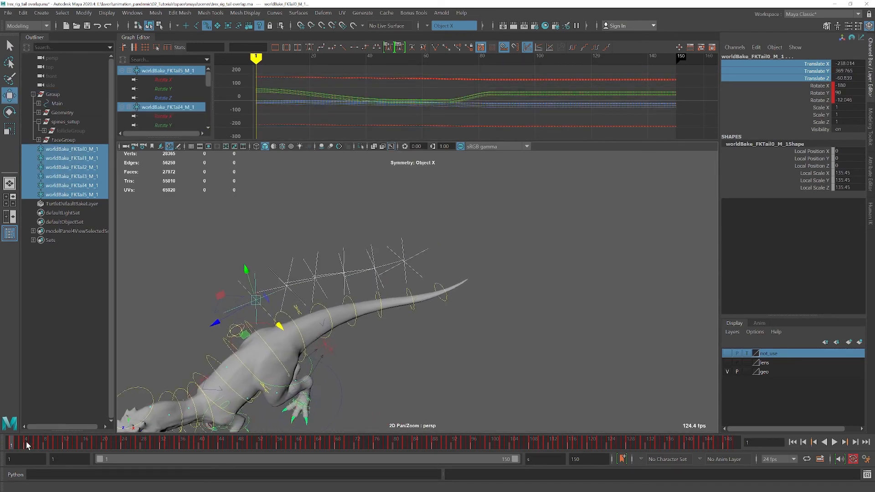
Try rotating all six tail locators together at frame 37, and undo the rotation
mouse_move(25, 441)
mouse_down()
mouse_move(212, 455)
mouse_move(150, 433)
mouse_move(18, 440)
mouse_move(190, 434)
mouse_move(265, 450)
mouse_move(9, 440)
mouse_up()
drag(130, 450, 186, 445)
alt+middle_drag(331, 392, 289, 330)
key(e)
drag(223, 261, 300, 264)
key(ctrl+z)
alt+middle_drag(290, 307, 328, 209)
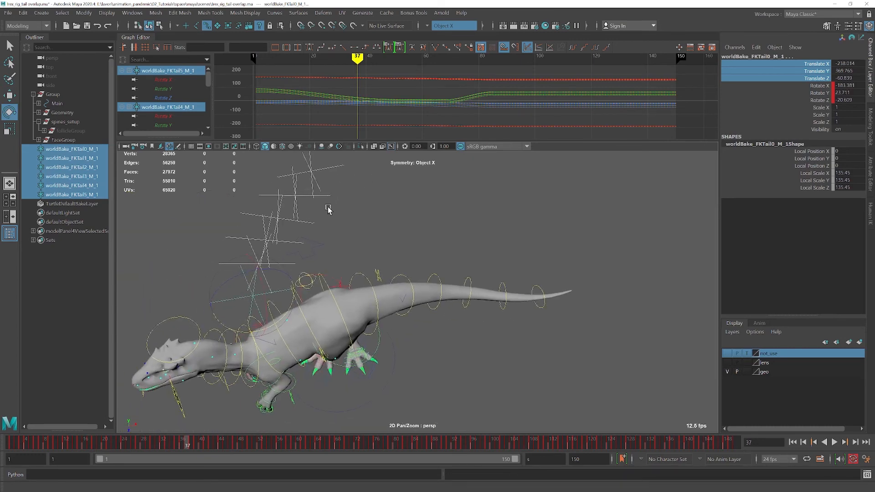
alt+drag(328, 210, 293, 219)
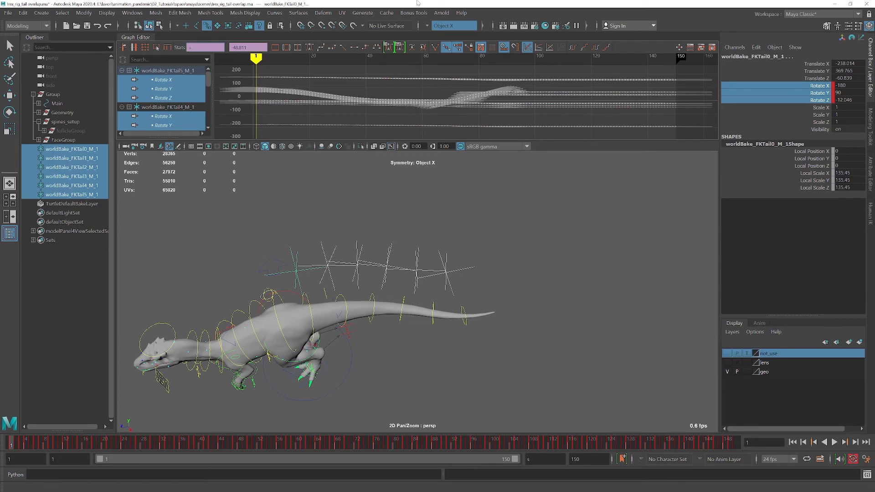
Shift the tail locators' Rotate keys progressively later down the chain from FKTail1 to FKTail5, and play back the overlap
ctrl+click(287, 272)
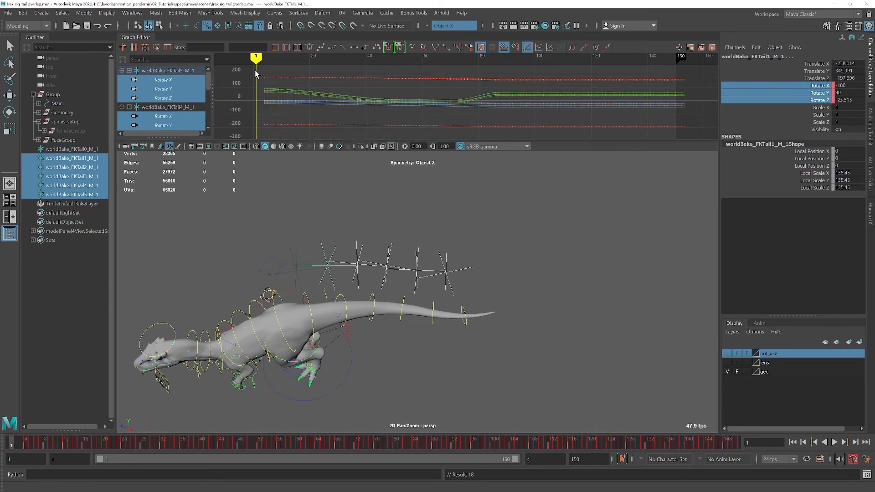
drag(255, 69, 780, 150)
key(alt+Right)
ctrl+click(279, 267)
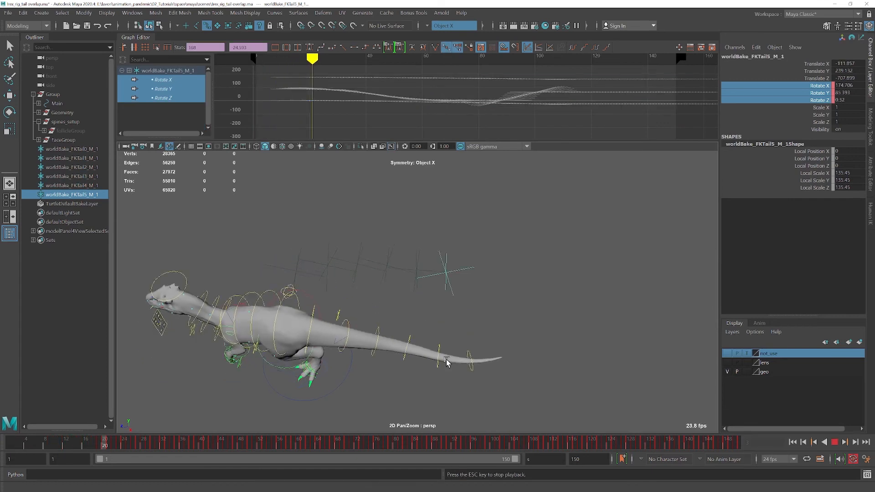
scroll(432, 346, down, 2)
alt+middle_drag(415, 334, 392, 300)
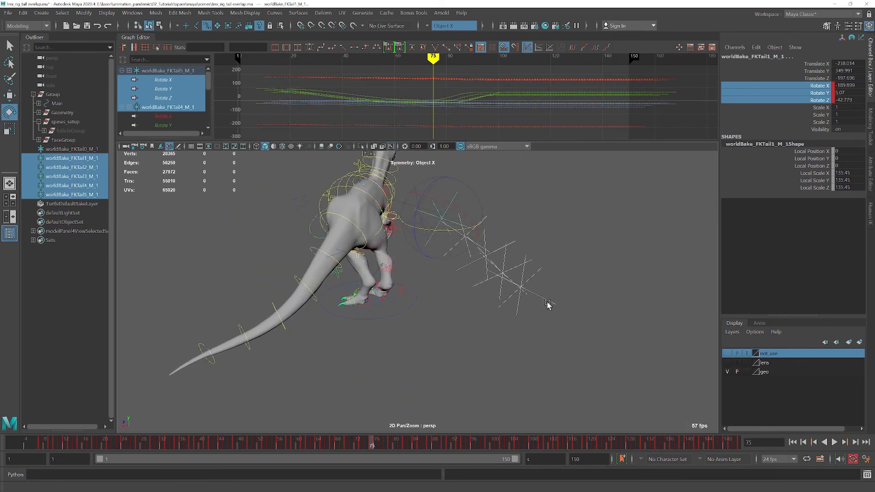
Scale up the Rotate Y keys of the FKTail1 to FKTail5 locators to exaggerate the swing, and play from the start
click(815, 93)
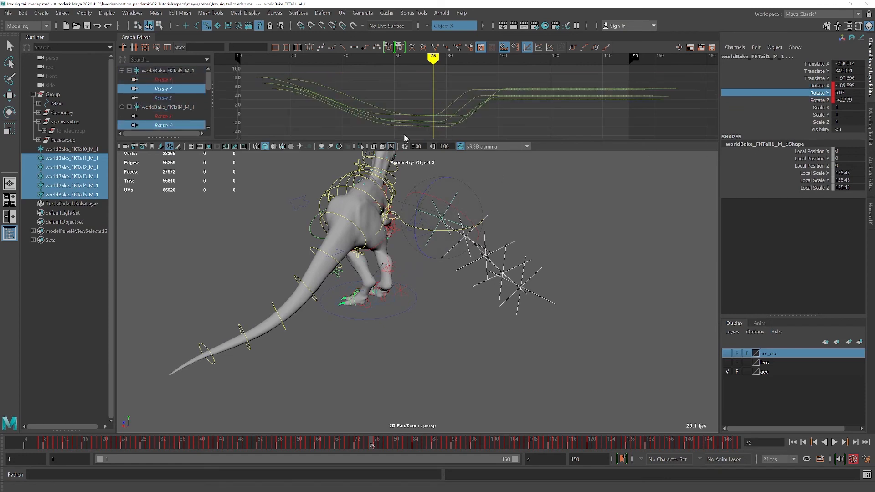
drag(241, 132, 781, 28)
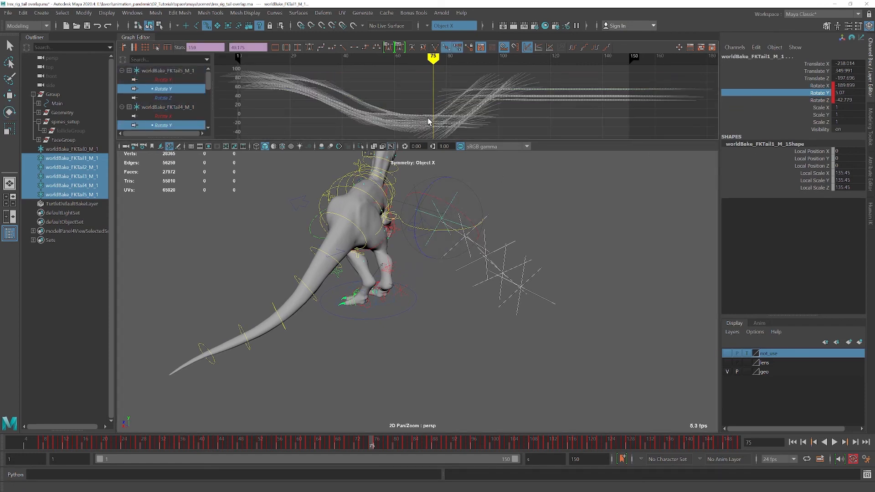
drag(426, 109, 426, 98)
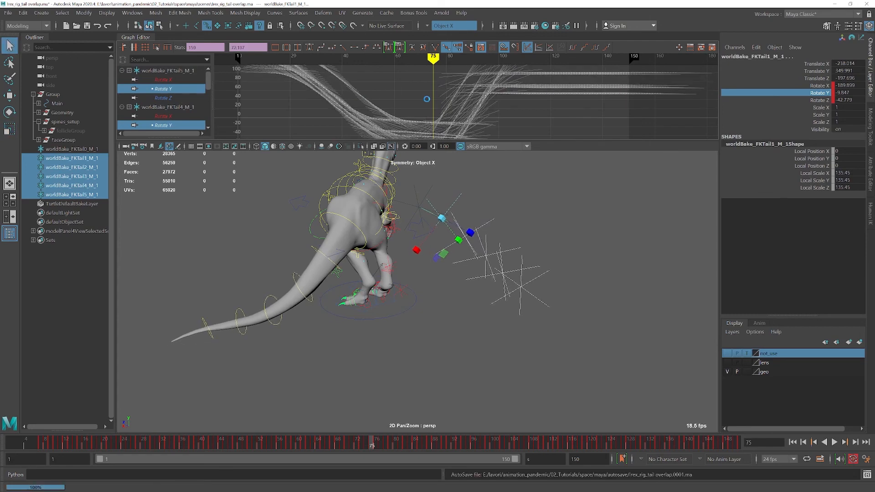
key(alt+shift+v)
key(alt+v)
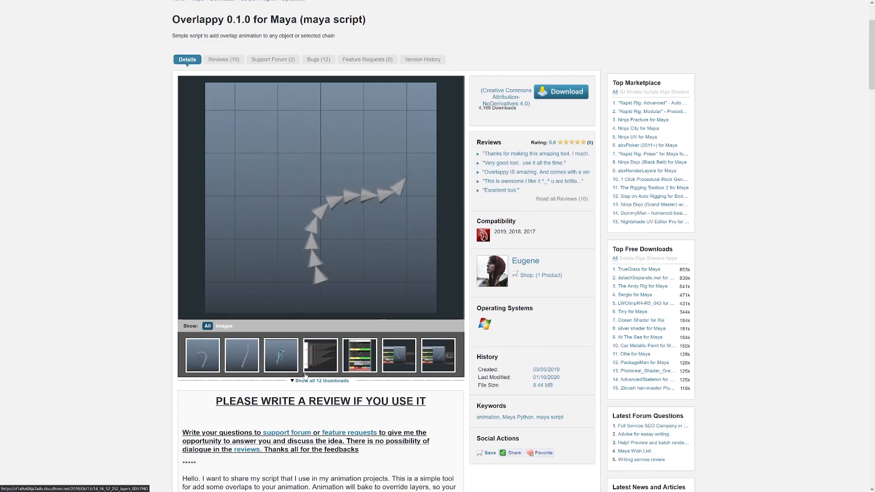
Switch to the browser and view a preview of the Overlappy 0.1.0 for Maya script on its download page
scroll(305, 375, up, 3)
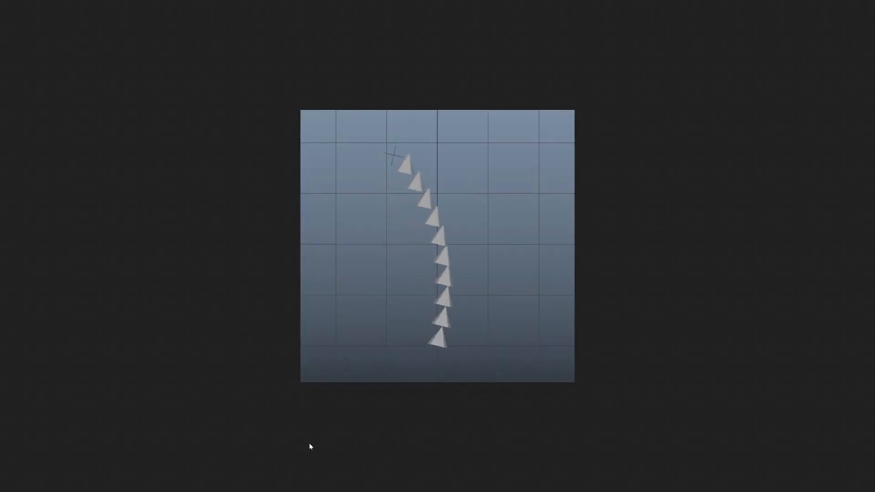
click(310, 443)
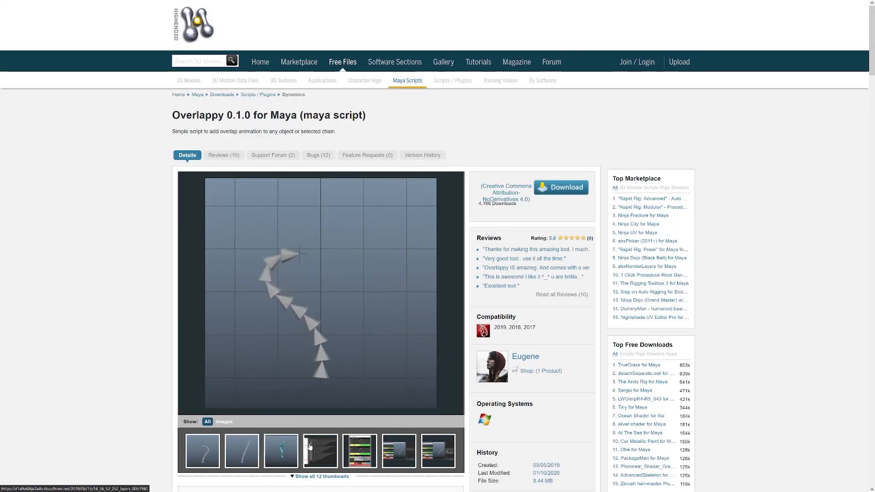